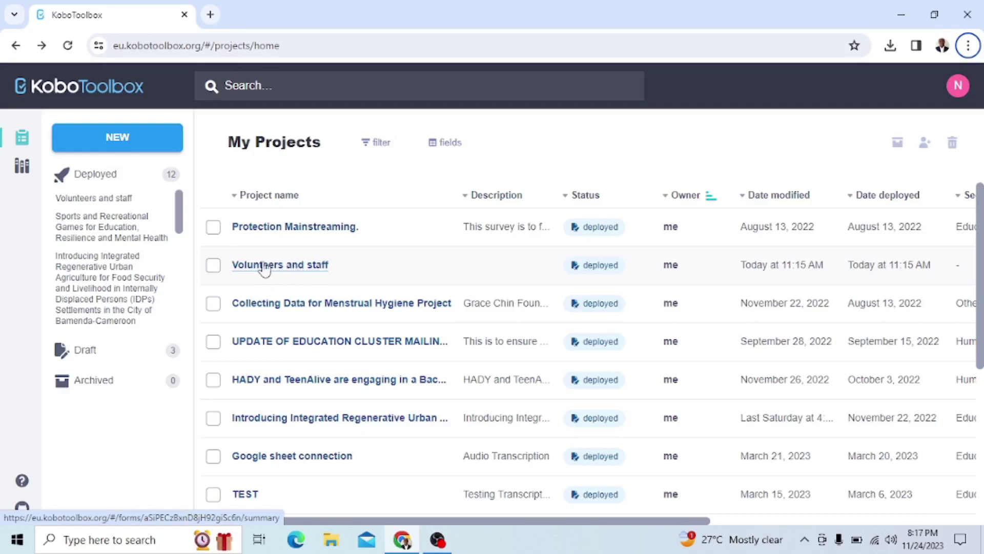
Open the Volunteers and staff project and show its Form page (version v4, 14 questions)
{"action": "left_click", "coordinate": [291, 265]}
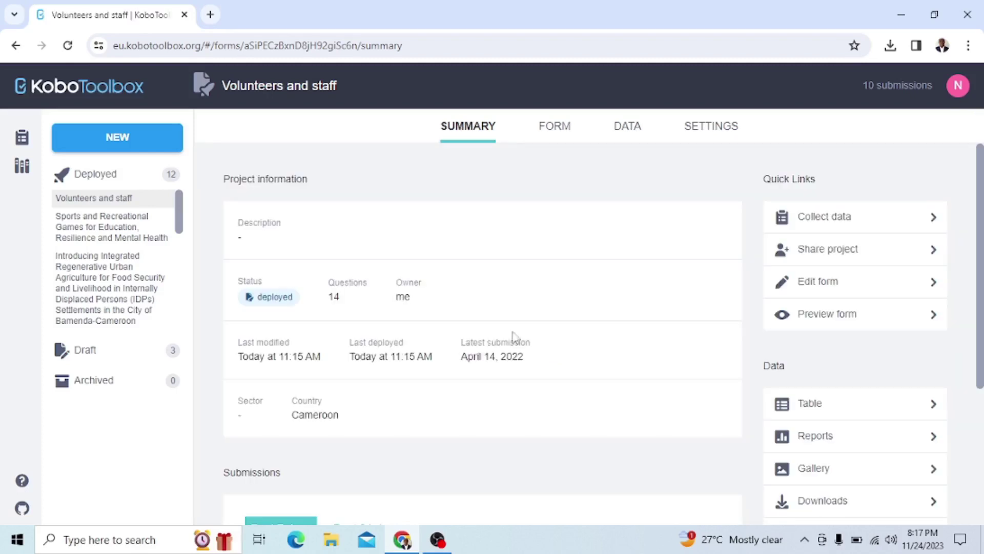
{"action": "scroll", "coordinate": [555, 361], "scroll_direction": "down", "scroll_amount": 4}
{"action": "scroll", "coordinate": [471, 148], "scroll_direction": "up", "scroll_amount": 4}
{"action": "left_click", "coordinate": [559, 134]}
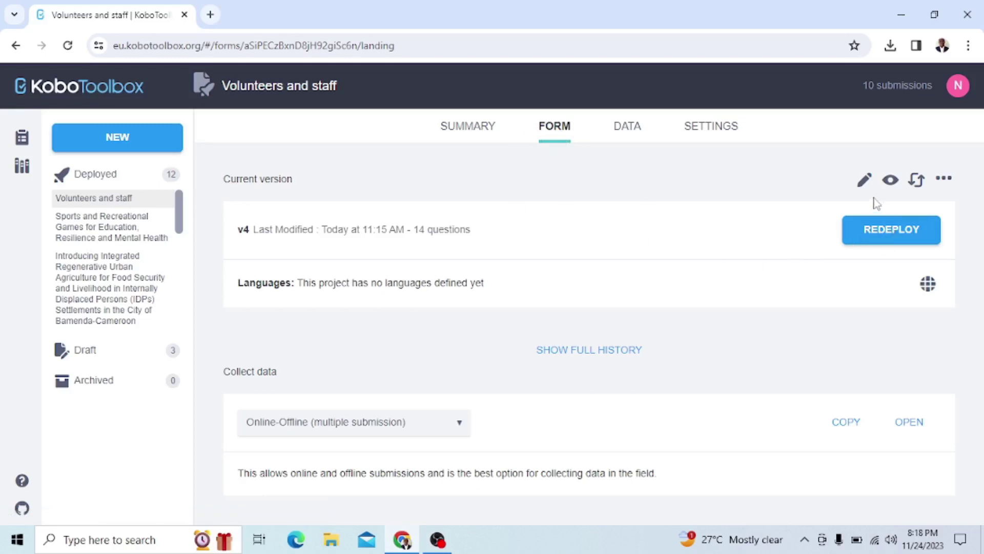
Preview the deployed form to check its title and first questions, then restore Chrome
{"action": "left_click", "coordinate": [890, 182]}
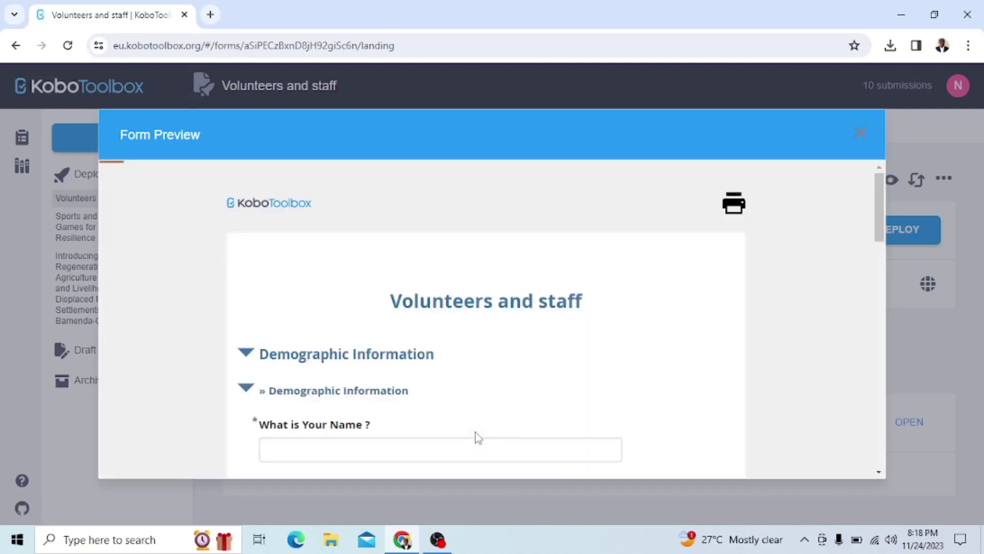
{"action": "scroll", "coordinate": [473, 374], "scroll_direction": "down", "scroll_amount": 3}
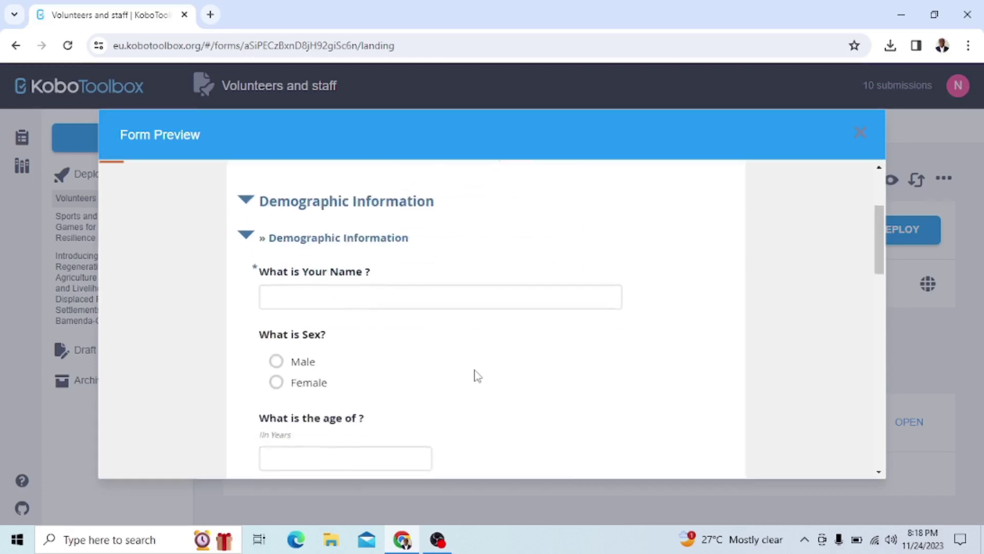
{"action": "scroll", "coordinate": [472, 376], "scroll_direction": "up", "scroll_amount": 3}
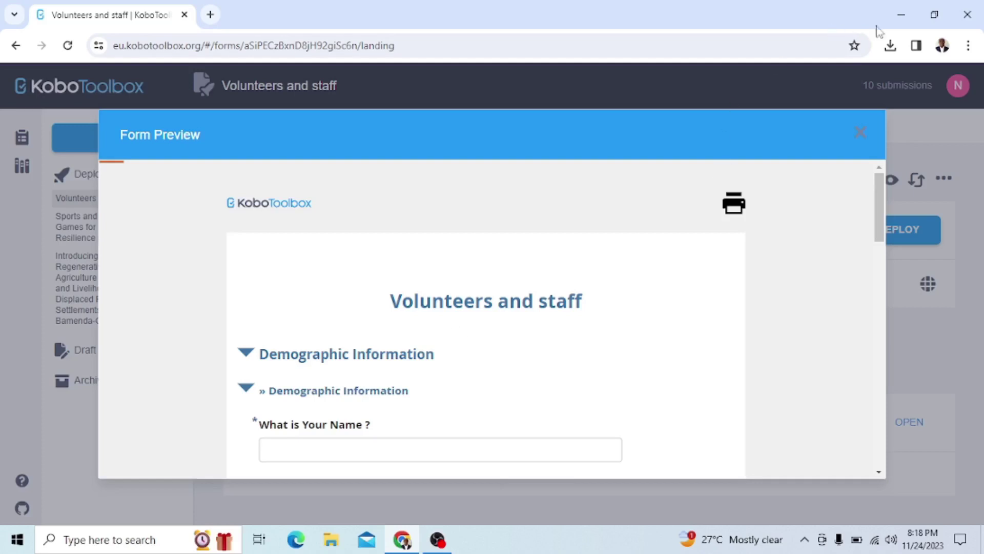
{"action": "left_click", "coordinate": [900, 15]}
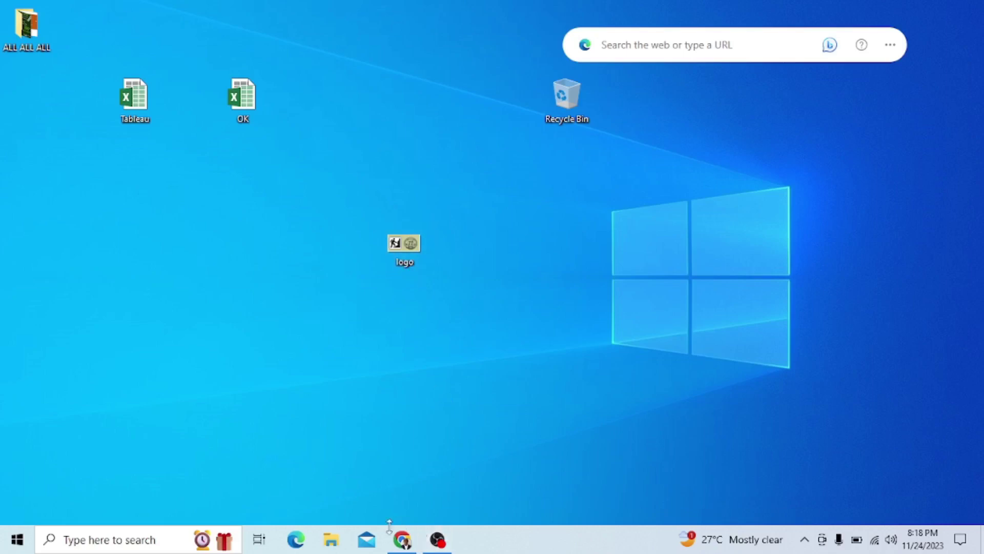
{"action": "left_click", "coordinate": [411, 488]}
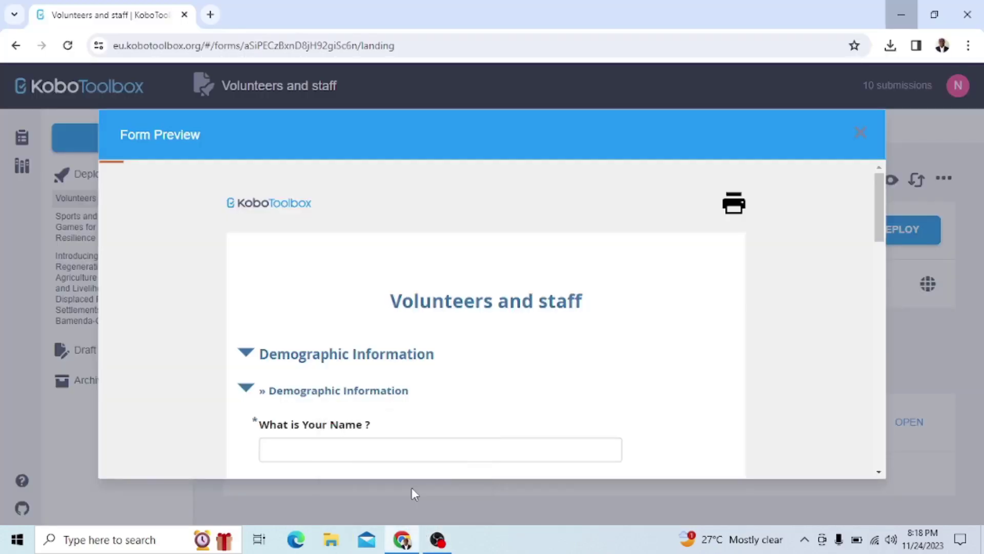
Close the preview, download the form as XLS from More actions, and open it in Excel
{"action": "left_click", "coordinate": [861, 136]}
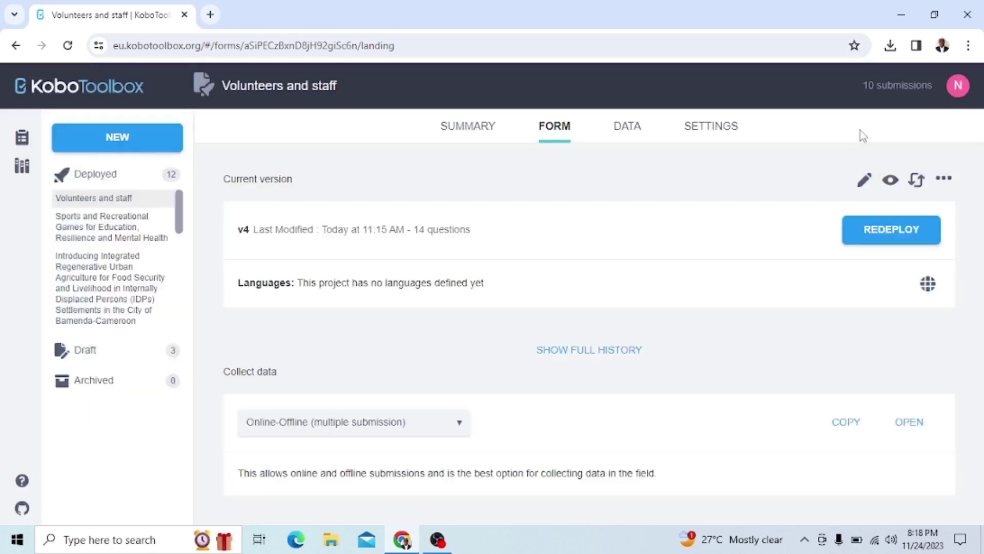
{"action": "left_click", "coordinate": [944, 181]}
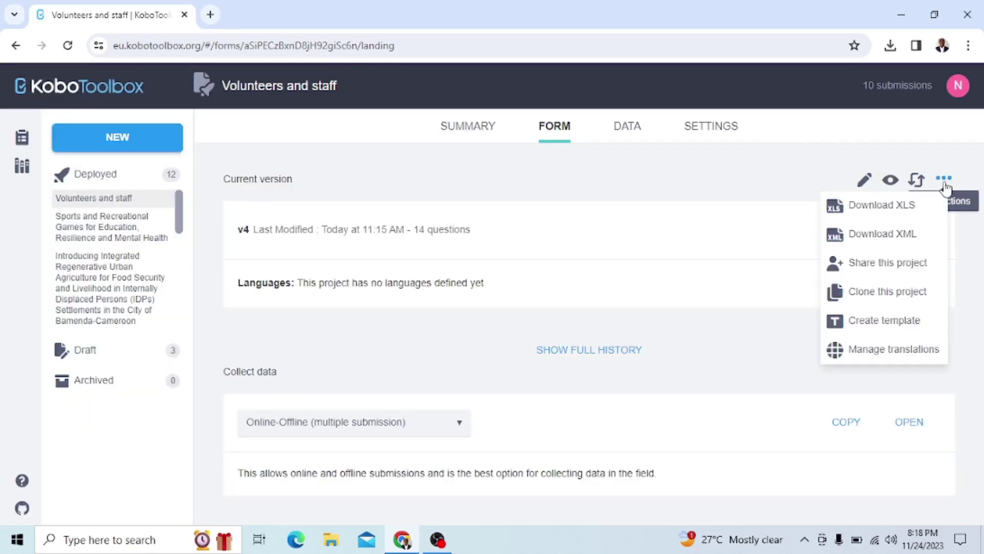
{"action": "left_click", "coordinate": [868, 208]}
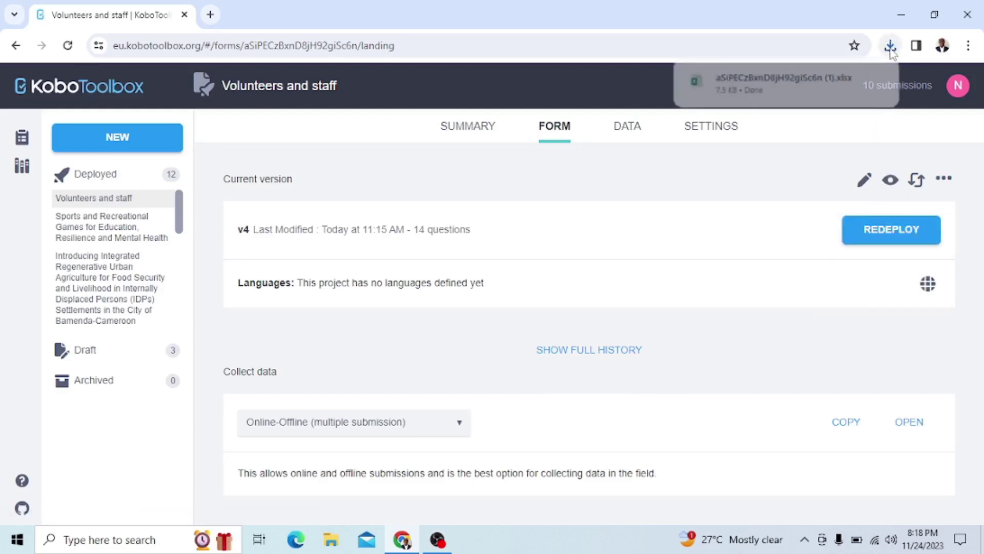
{"action": "mouse_move", "coordinate": [781, 81]}
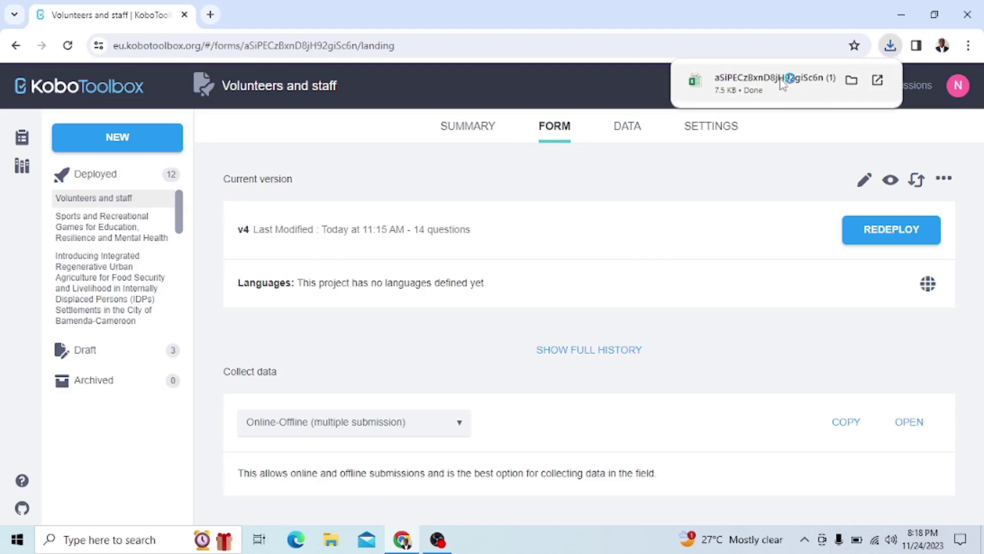
{"action": "left_click", "coordinate": [782, 81]}
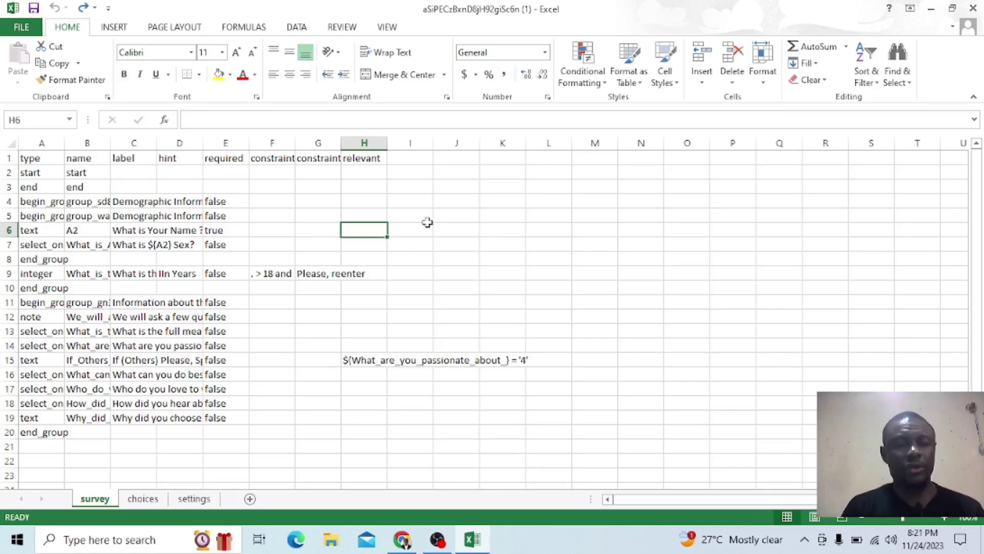
{"action": "scroll", "coordinate": [334, 229], "scroll_direction": "up", "scroll_amount": 3}
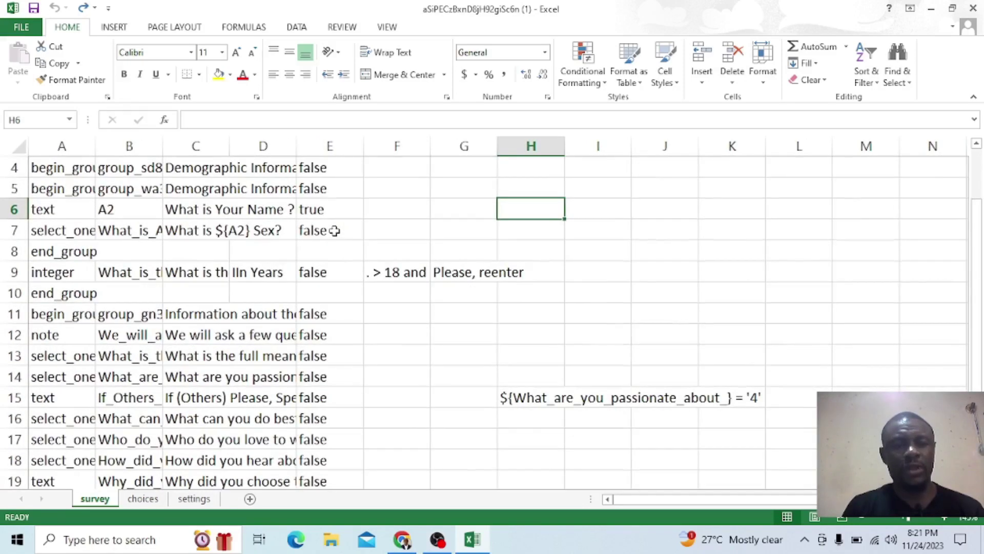
{"action": "scroll", "coordinate": [334, 230], "scroll_direction": "up", "scroll_amount": 1}
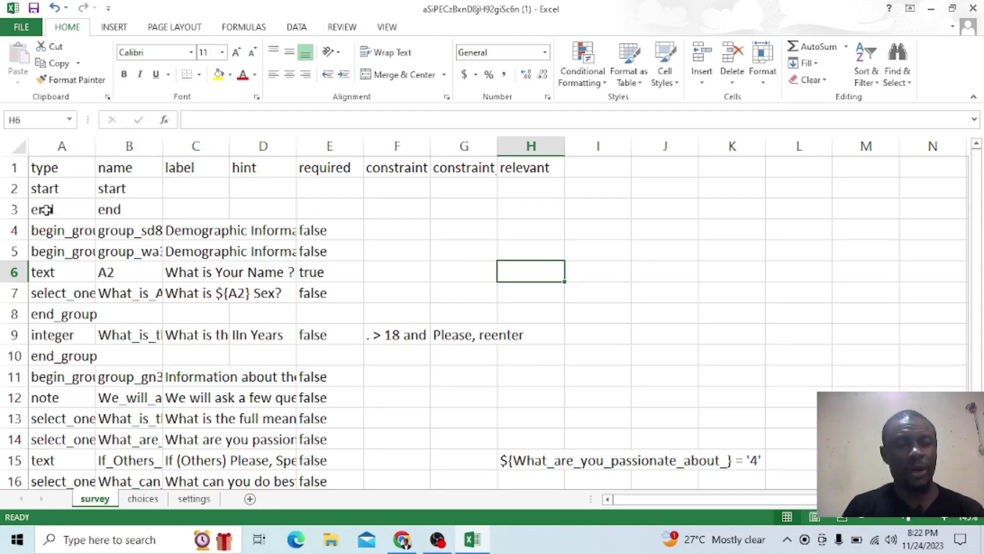
Insert a blank row 4 above the first begin_group row
{"action": "left_click", "coordinate": [14, 230]}
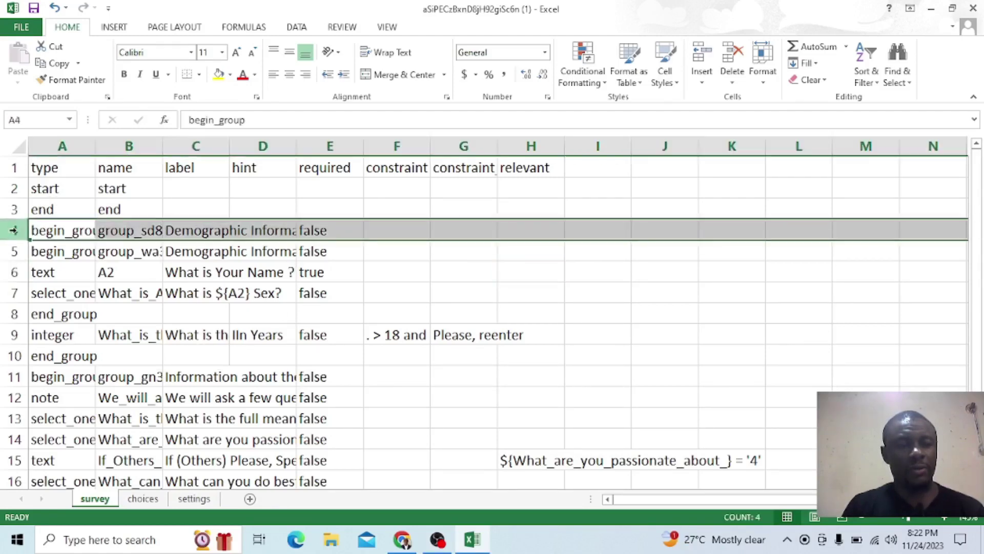
{"action": "right_click", "coordinate": [14, 230]}
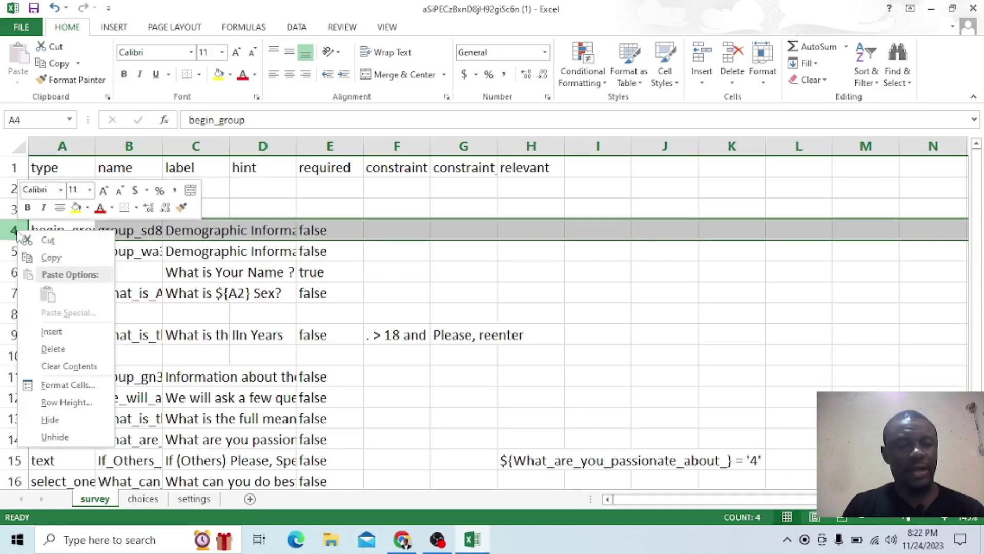
{"action": "left_click", "coordinate": [66, 334]}
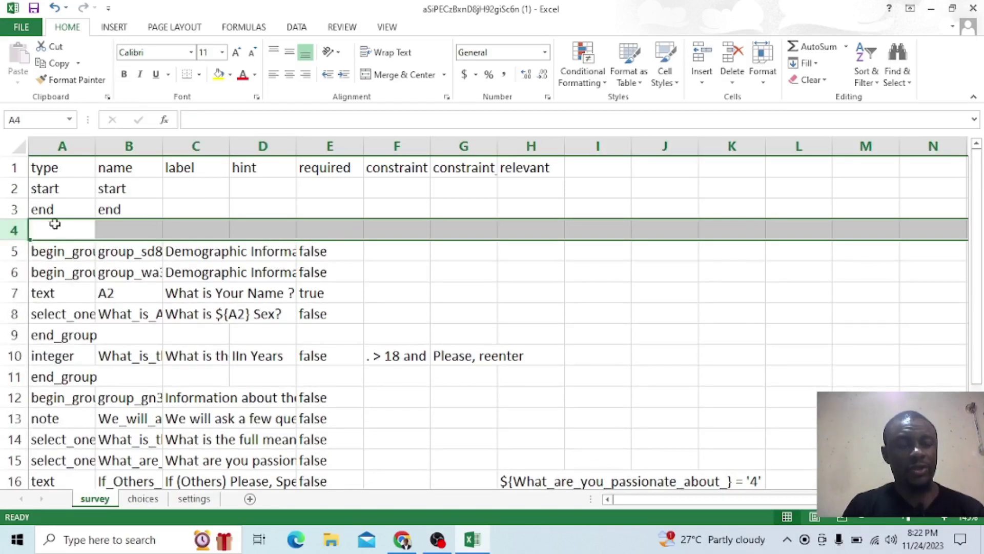
{"action": "left_click", "coordinate": [57, 226]}
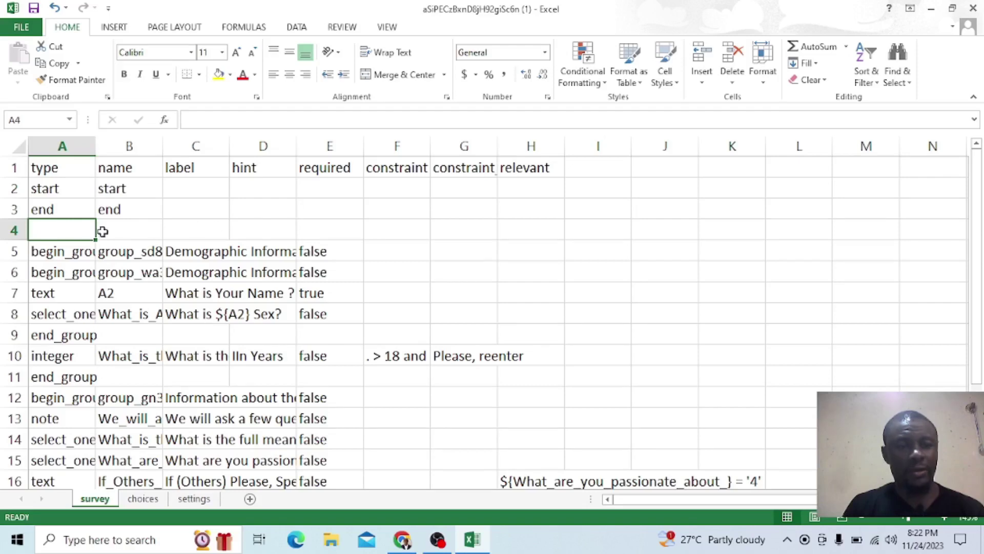
Insert a blank column E between hint and required
{"action": "left_click", "coordinate": [326, 137]}
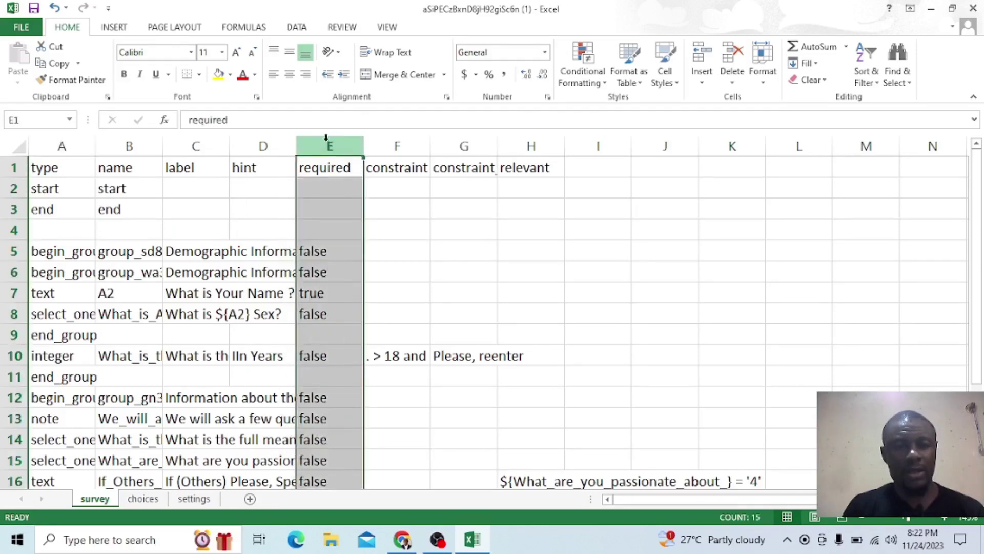
{"action": "right_click", "coordinate": [332, 178]}
{"action": "left_click", "coordinate": [377, 280]}
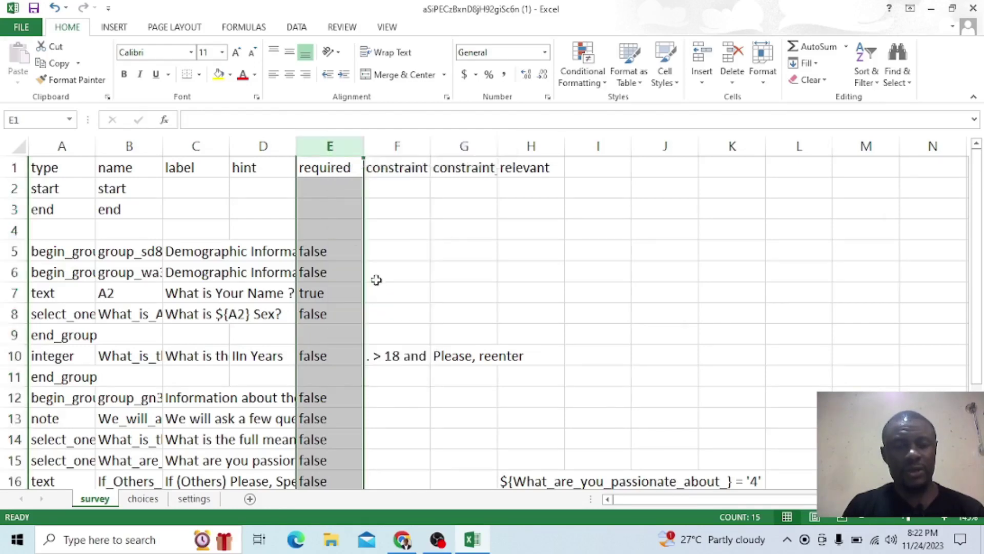
{"action": "left_click", "coordinate": [332, 171]}
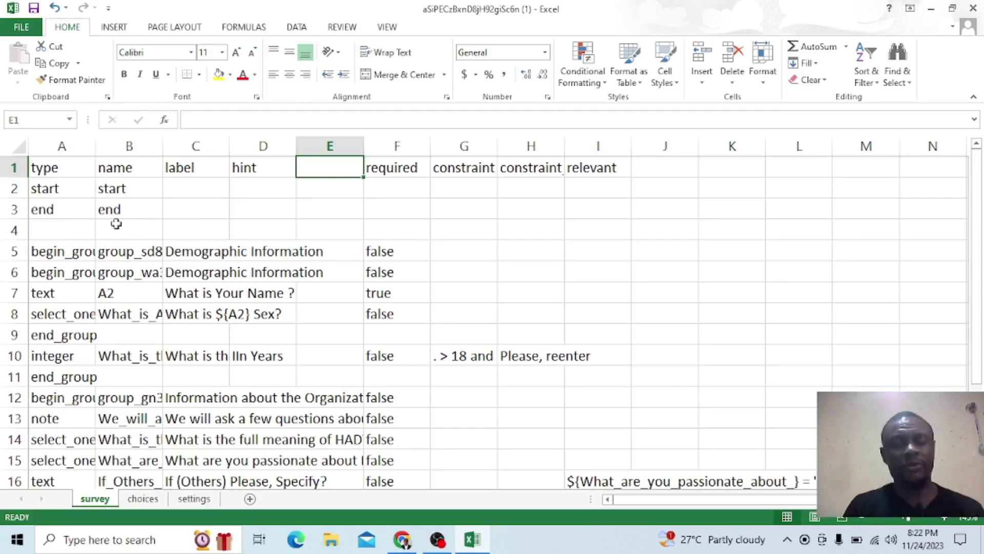
{"action": "left_click", "coordinate": [61, 229]}
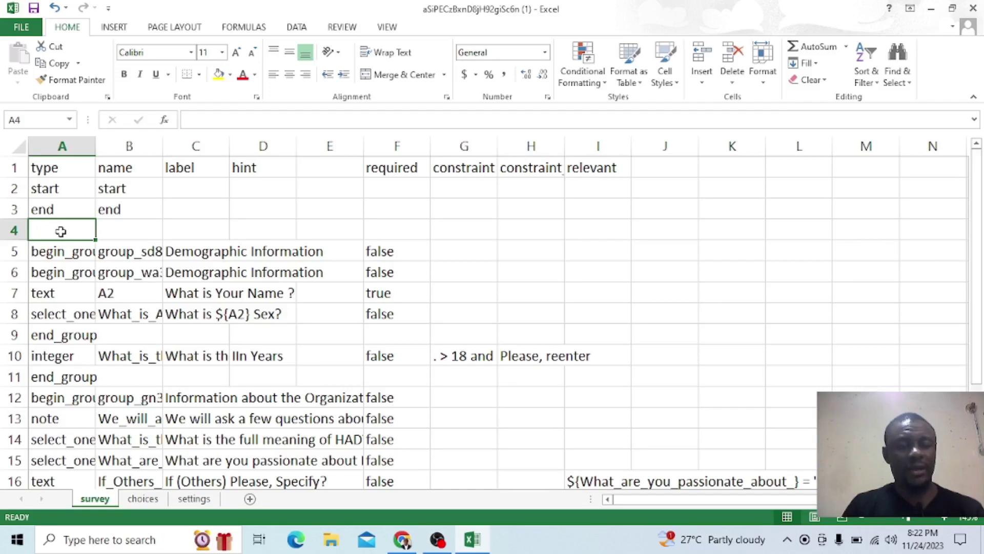
Make row 4 a note question named logo
{"action": "type", "text": "note"}
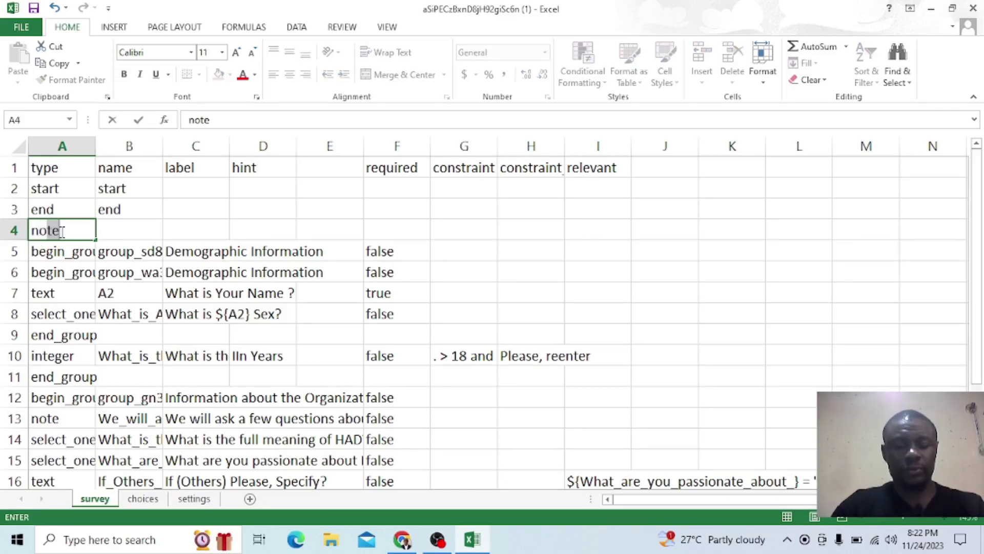
{"action": "left_click", "coordinate": [144, 229]}
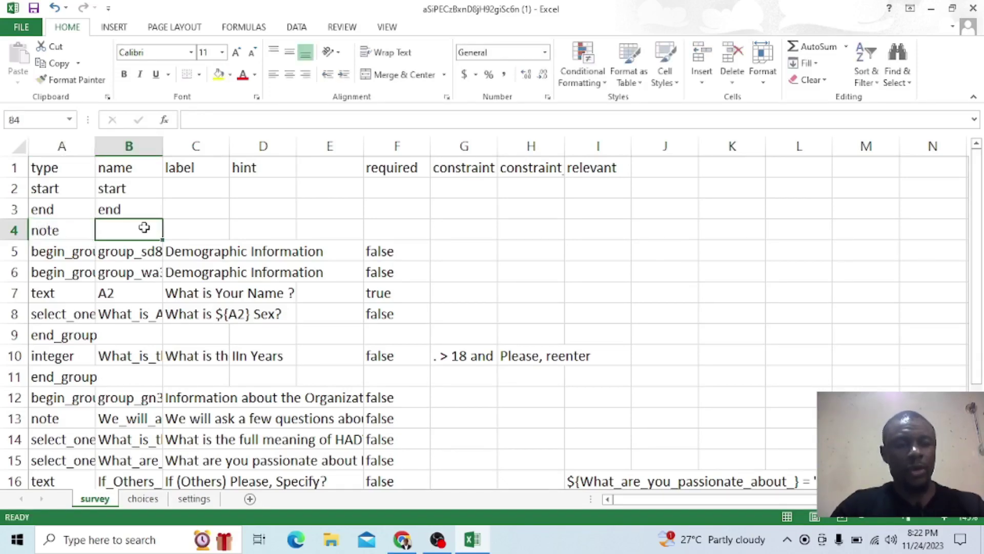
{"action": "type", "text": "logo"}
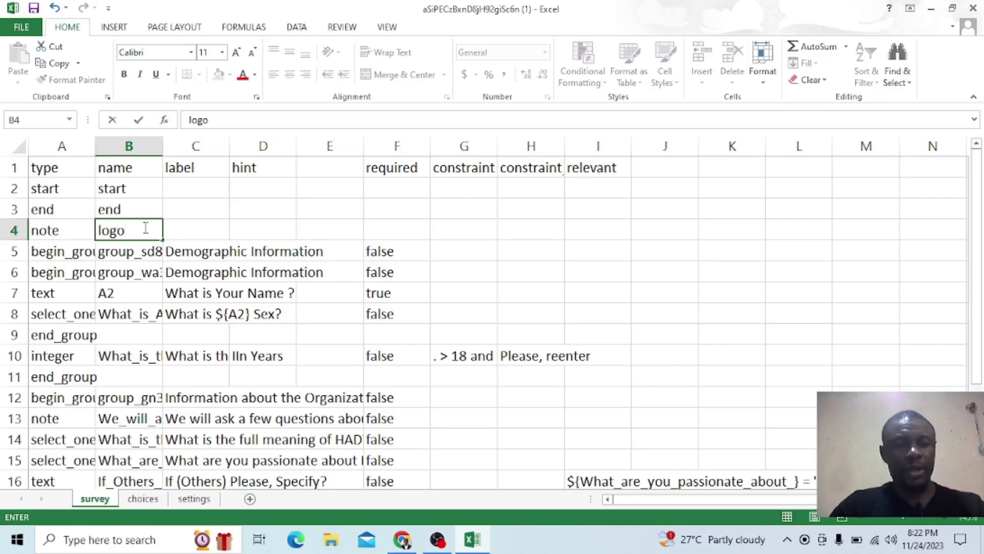
{"action": "left_click", "coordinate": [212, 231]}
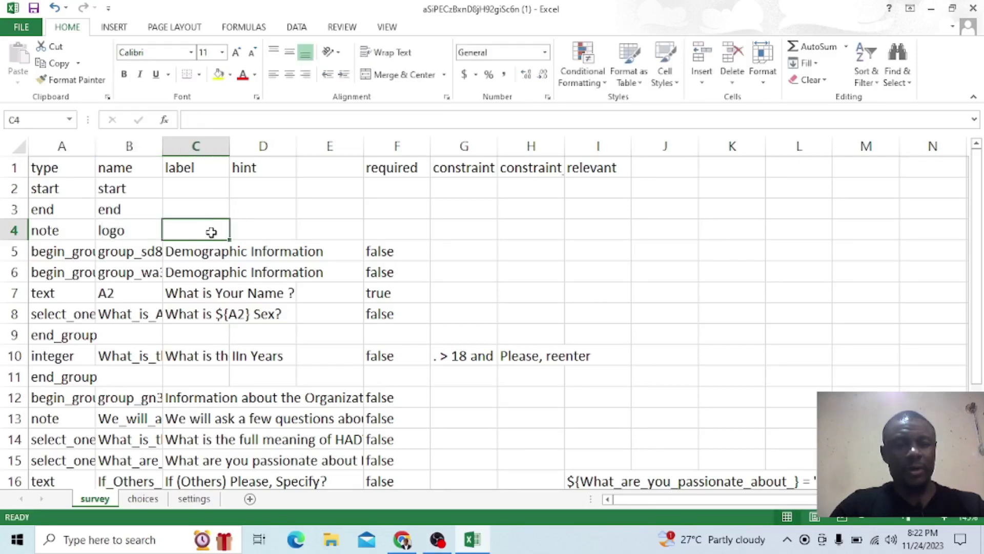
Enter the media::image header in E1 and autofit column E
{"action": "left_click", "coordinate": [329, 168]}
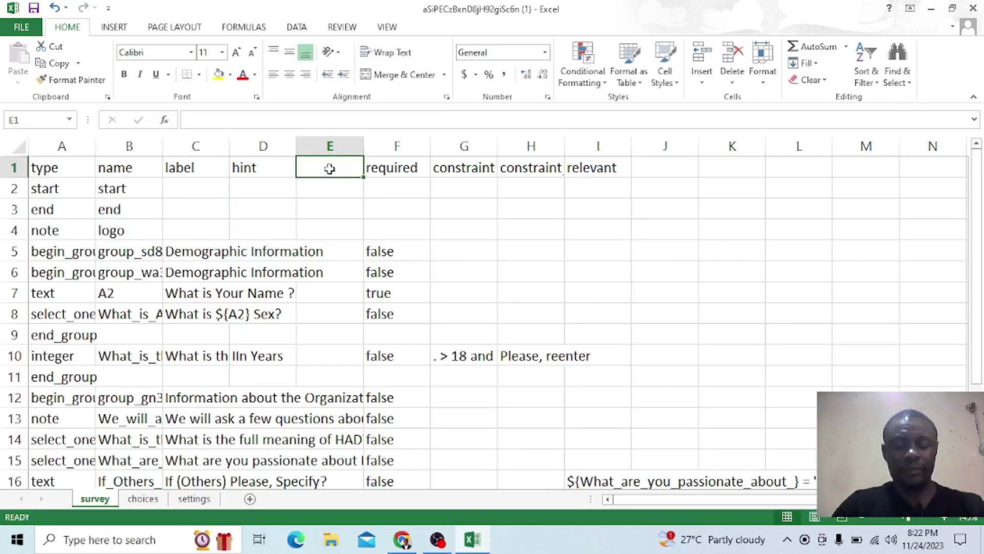
{"action": "type", "text": "media::"}
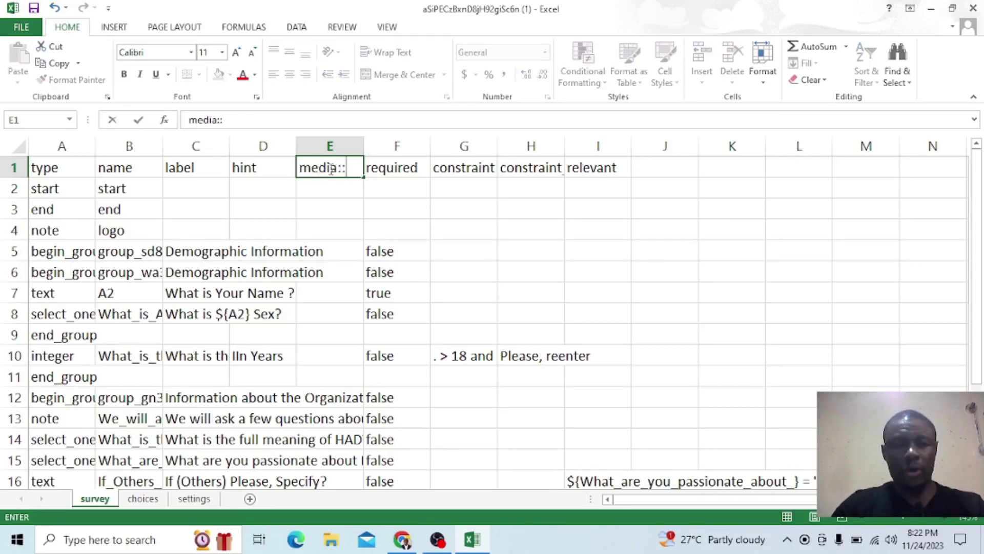
{"action": "type", "text": "image"}
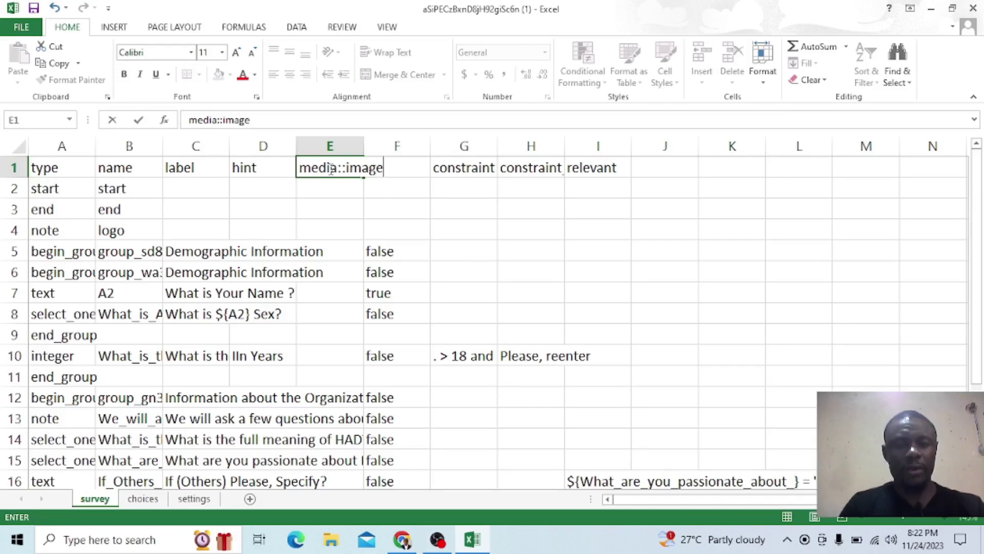
{"action": "left_click", "coordinate": [490, 210]}
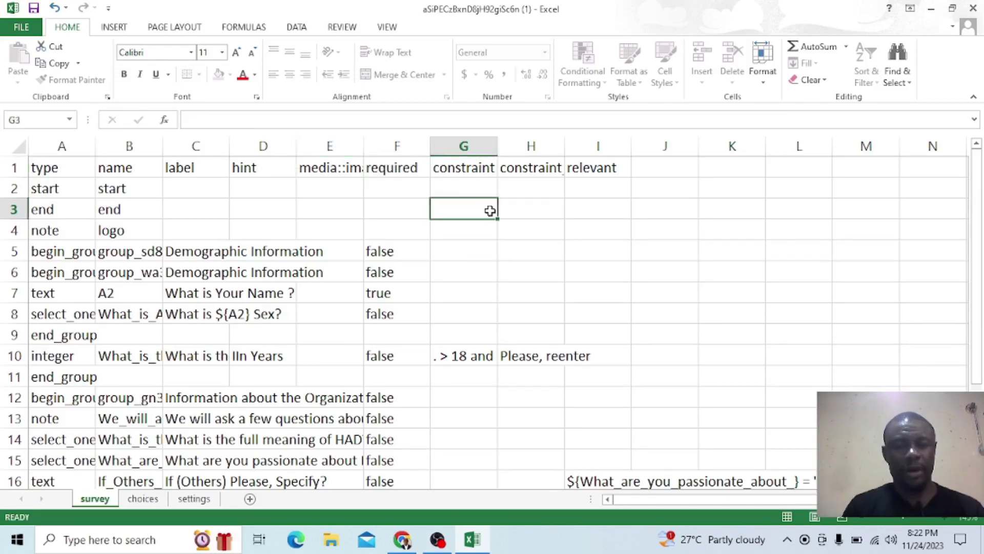
{"action": "double_click", "coordinate": [363, 146]}
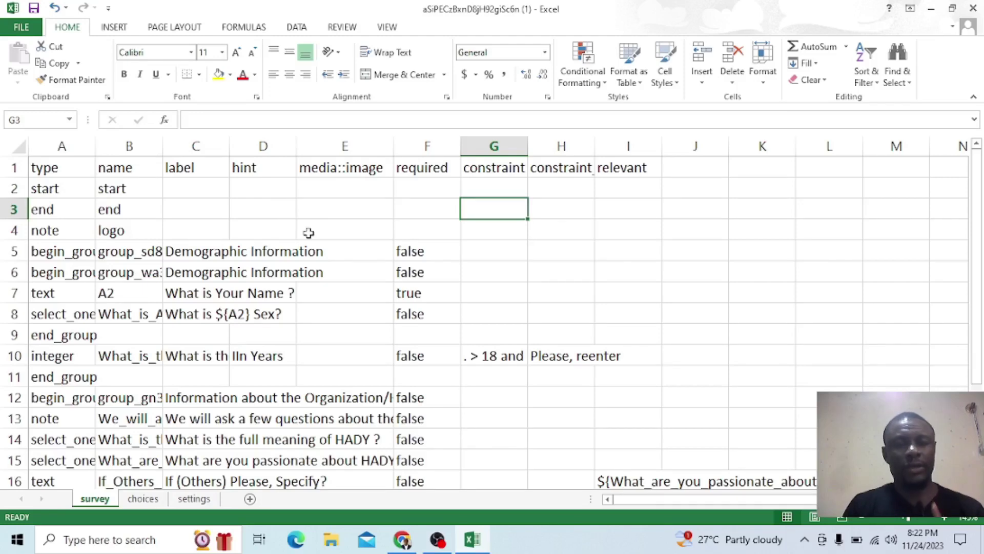
Save the workbook to the Desktop as an Excel Workbook named Kobo
{"action": "left_click", "coordinate": [21, 31]}
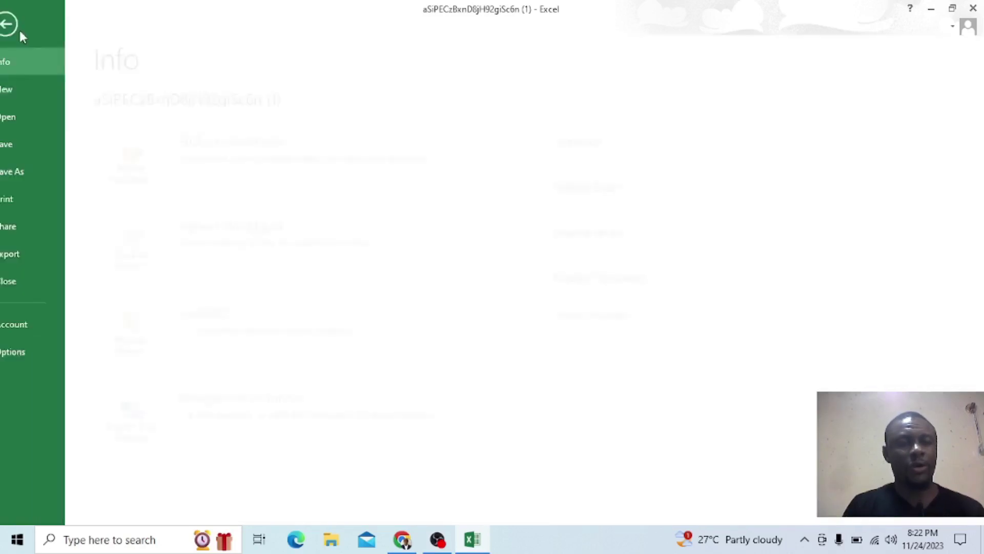
{"action": "left_click", "coordinate": [48, 165]}
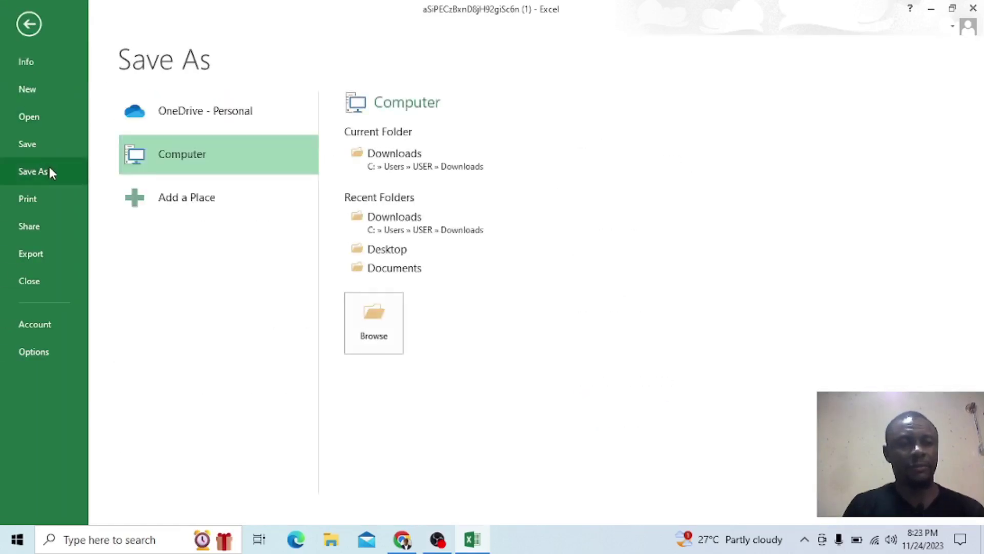
{"action": "double_click", "coordinate": [209, 156]}
{"action": "scroll", "coordinate": [115, 97], "scroll_direction": "up", "scroll_amount": 5}
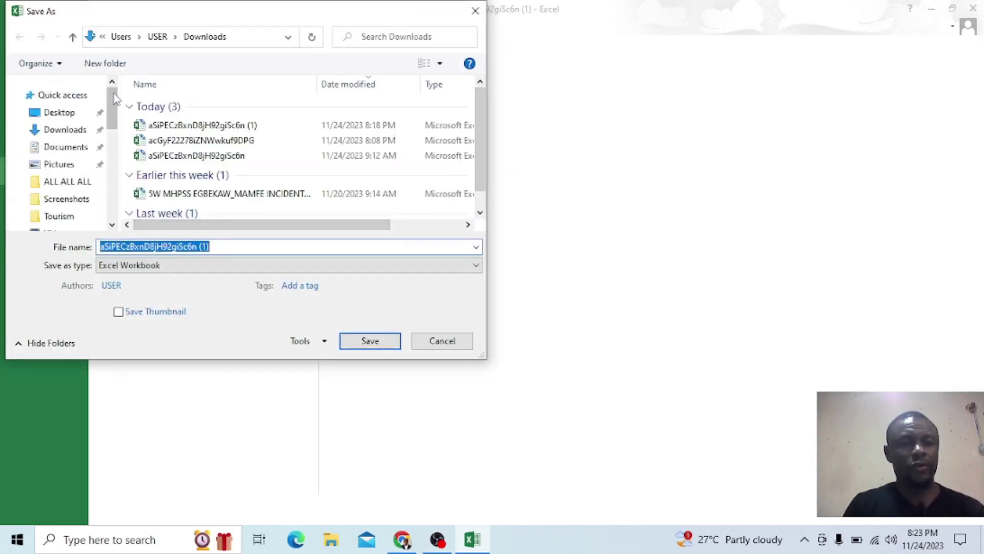
{"action": "left_click", "coordinate": [59, 112]}
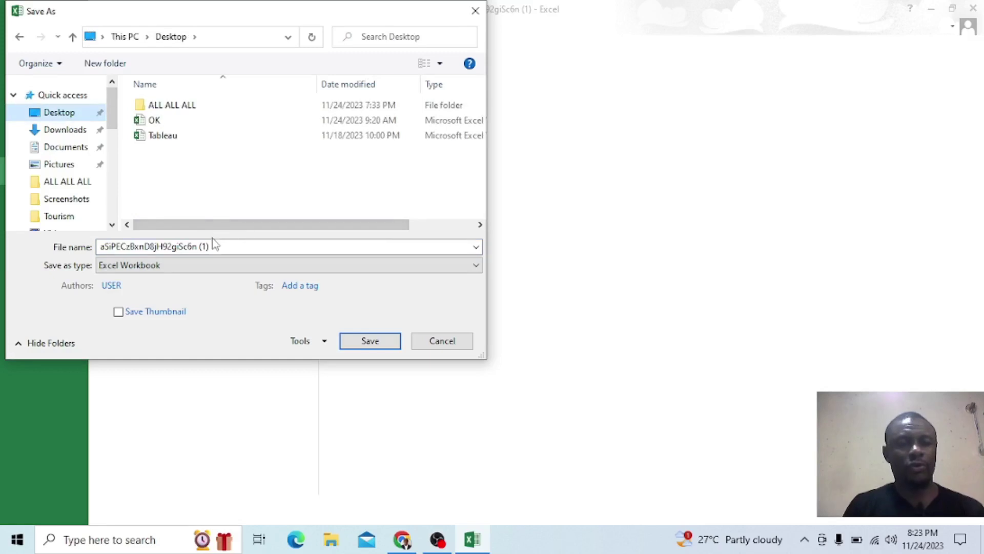
{"action": "left_click", "coordinate": [216, 246]}
{"action": "key", "text": "BackSpace"}
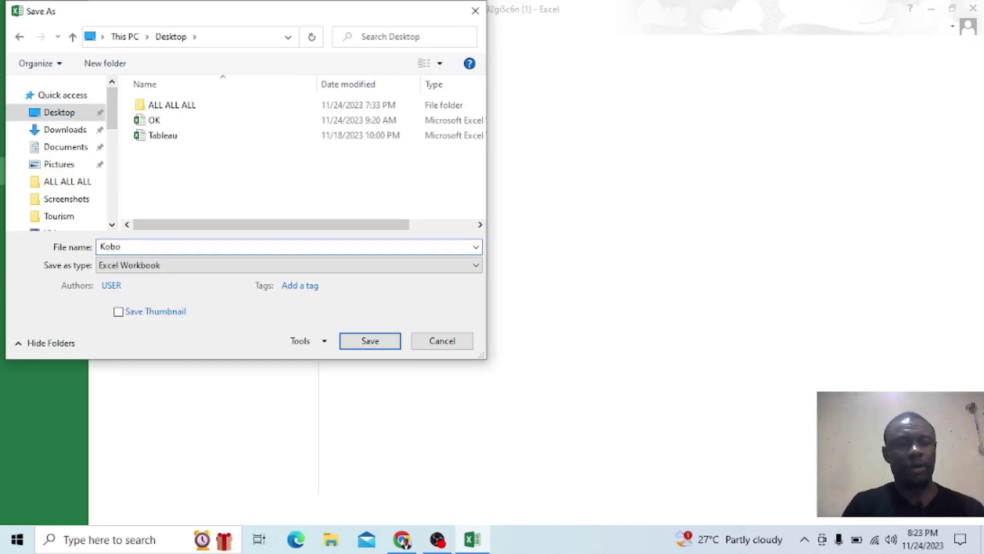
{"action": "left_click", "coordinate": [371, 342]}
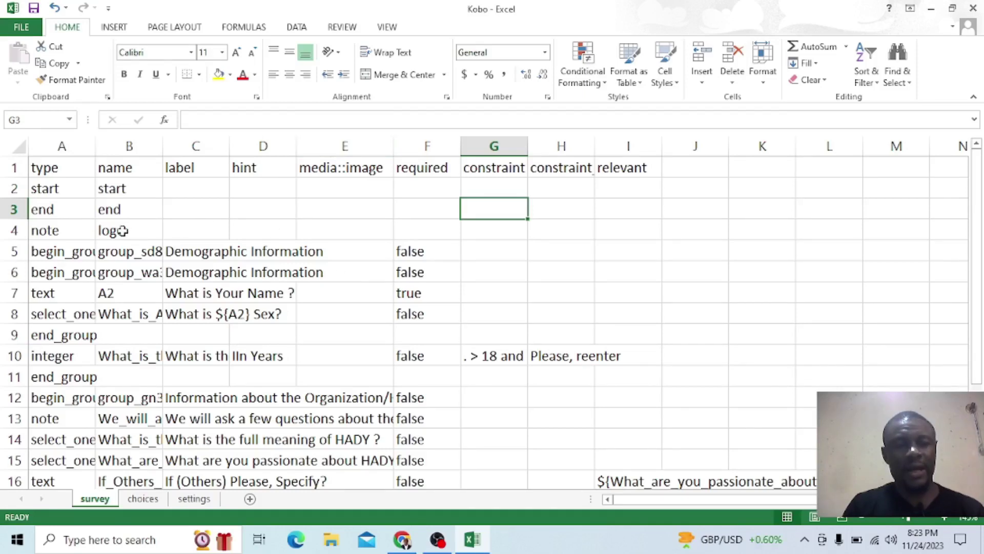
Review cells A4, B4 and E4 of the logo row, then minimize Excel
{"action": "left_click", "coordinate": [50, 231]}
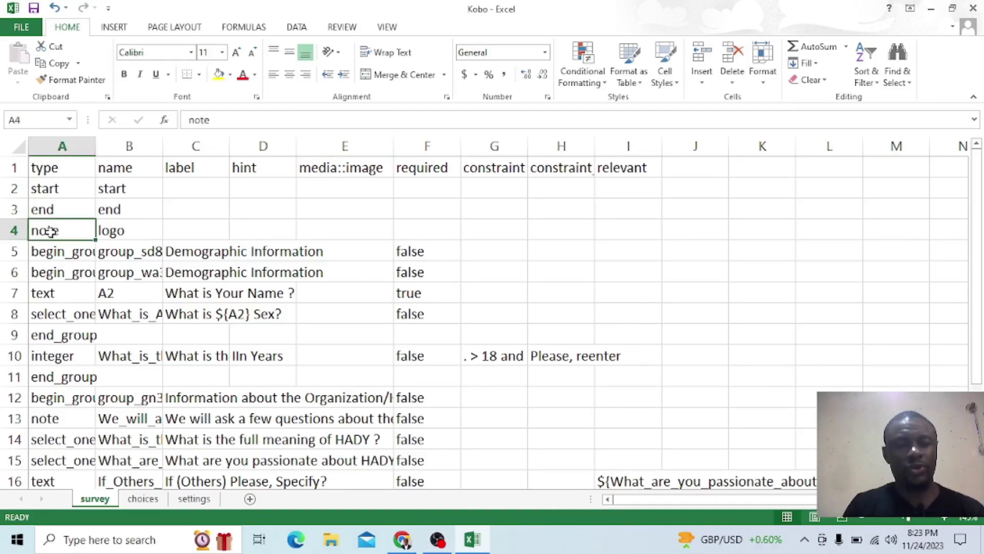
{"action": "left_click", "coordinate": [123, 231]}
{"action": "left_click", "coordinate": [326, 229]}
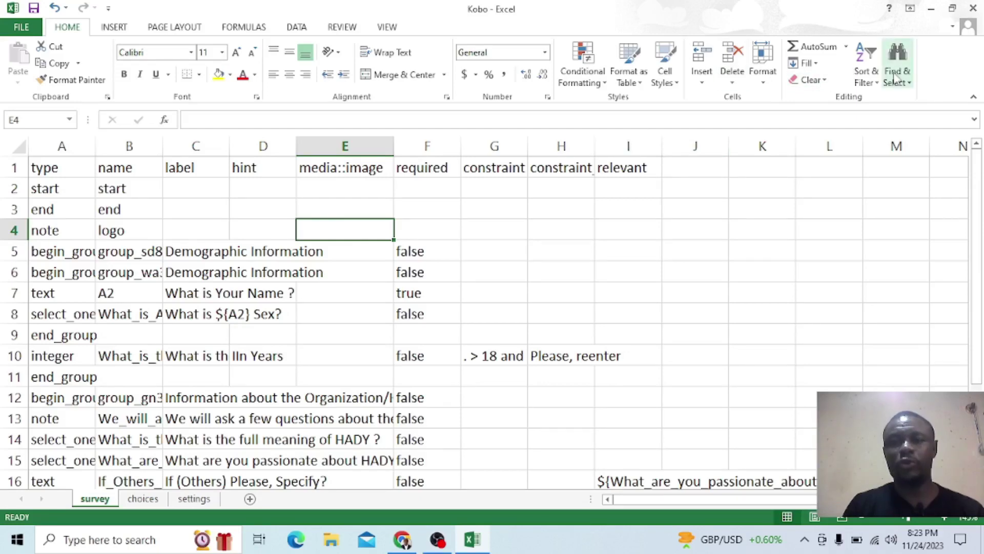
{"action": "left_click", "coordinate": [932, 10]}
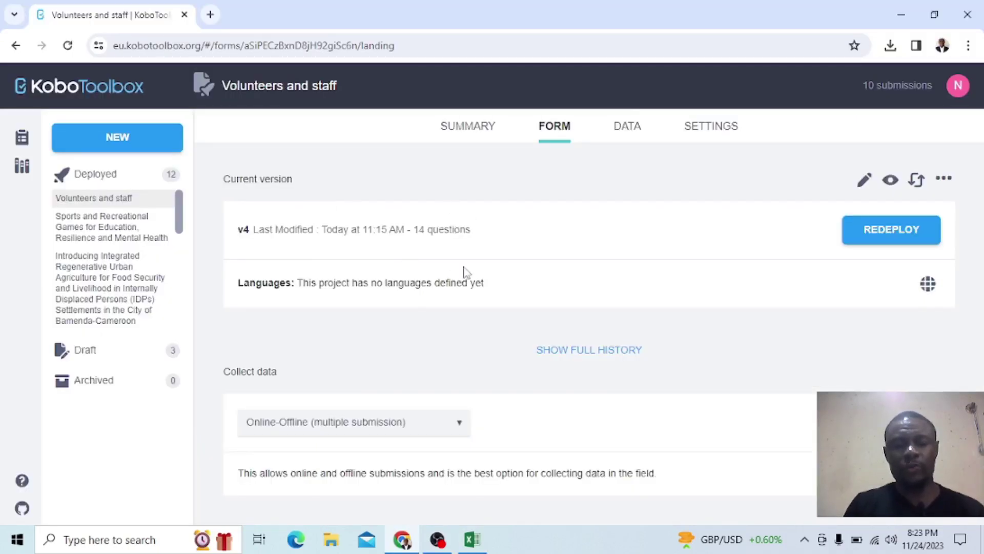
{"action": "key", "text": "alt"}
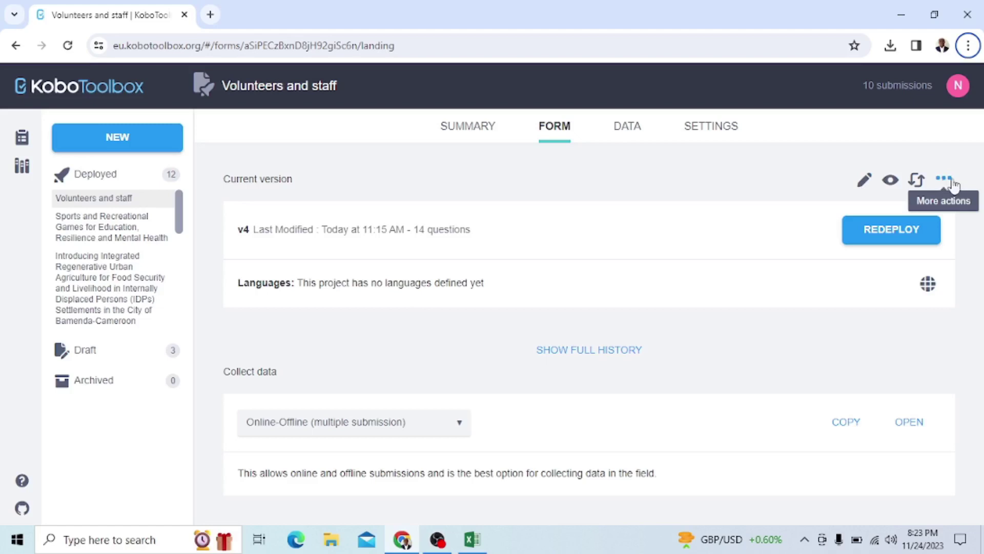
Go to the form's Settings and open the Media section
{"action": "left_click", "coordinate": [702, 136]}
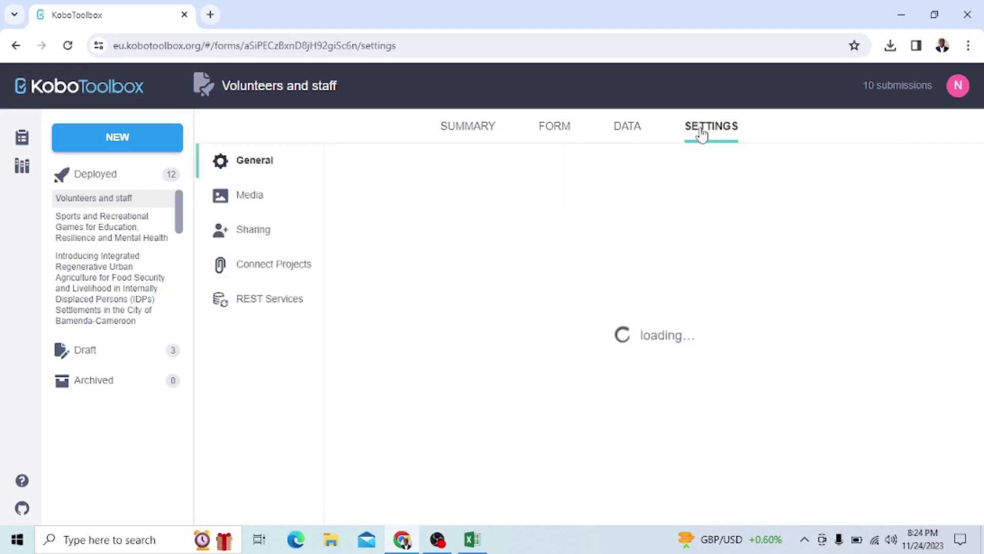
{"action": "left_click", "coordinate": [261, 203]}
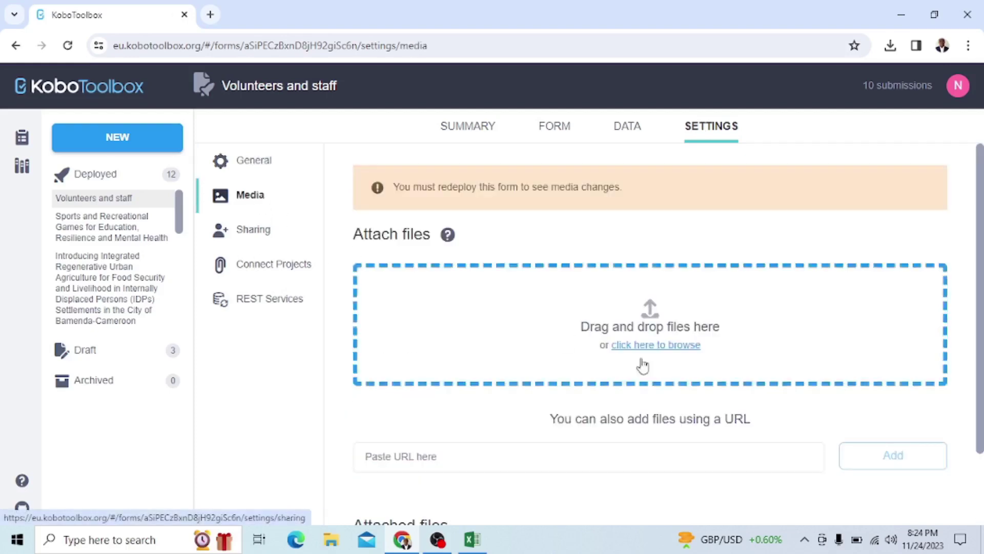
Upload the logo image from the Desktop and select the logo.jpg file name
{"action": "left_click", "coordinate": [656, 347]}
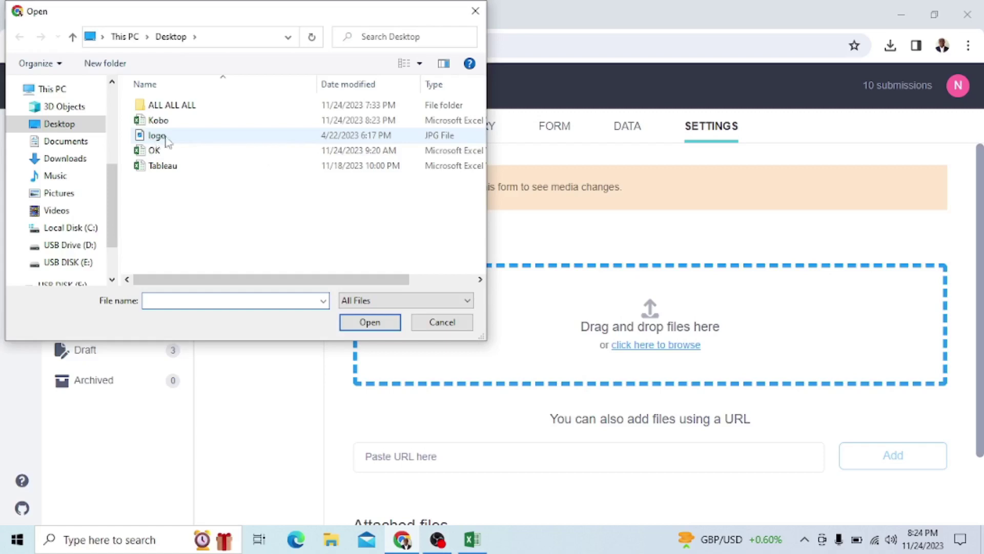
{"action": "left_click", "coordinate": [167, 141]}
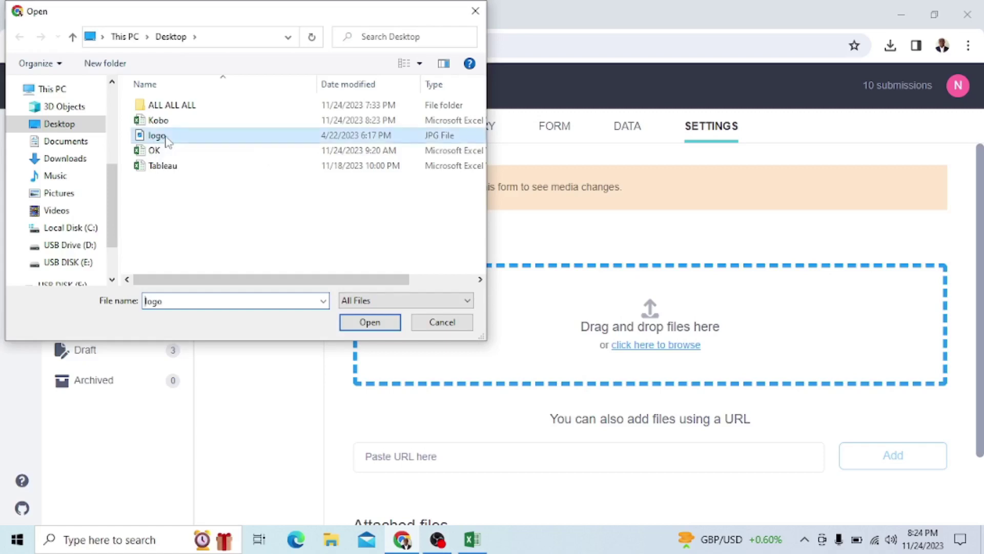
{"action": "left_click", "coordinate": [368, 322]}
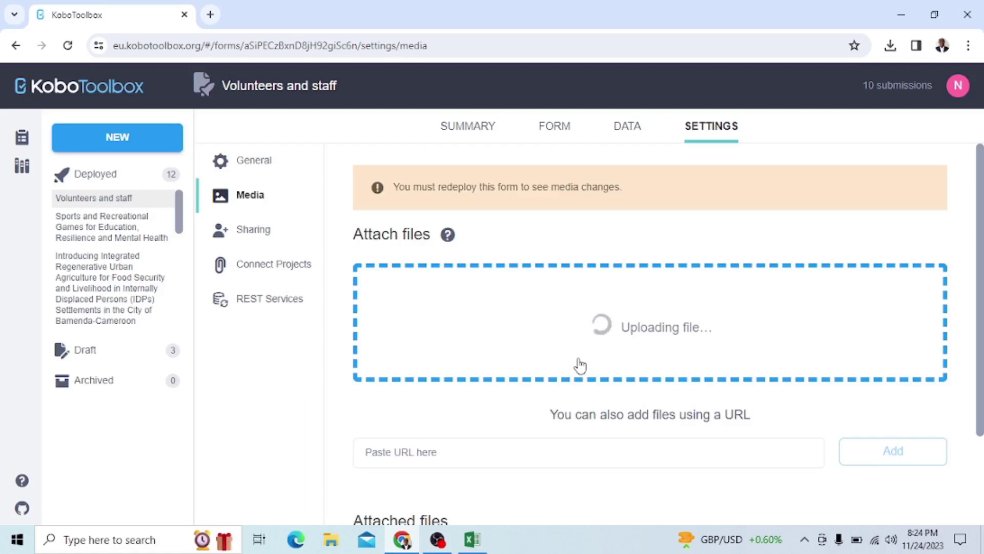
{"action": "scroll", "coordinate": [580, 366], "scroll_direction": "down", "scroll_amount": 2}
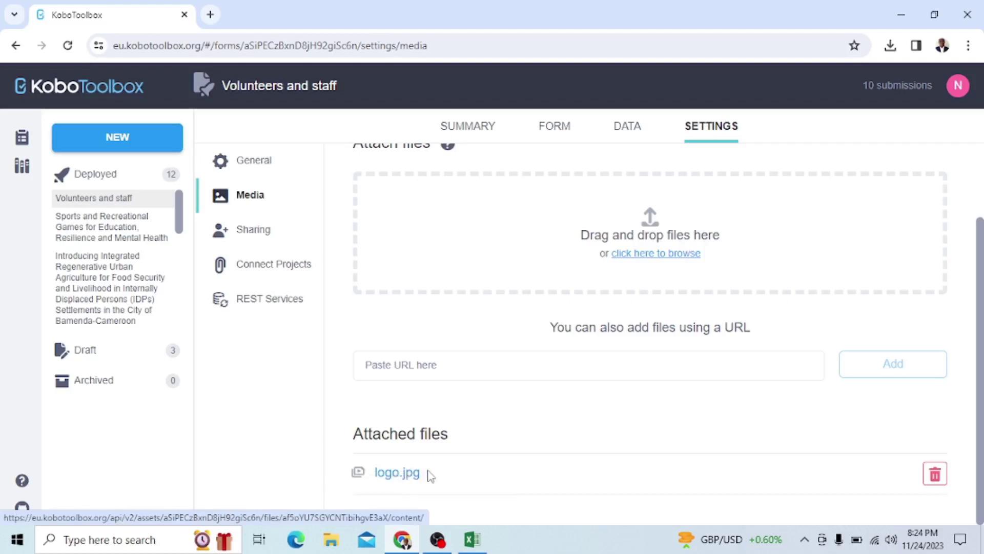
{"action": "left_click_drag", "start_coordinate": [424, 473], "coordinate": [378, 472]}
{"action": "key", "text": "ctrl+c"}
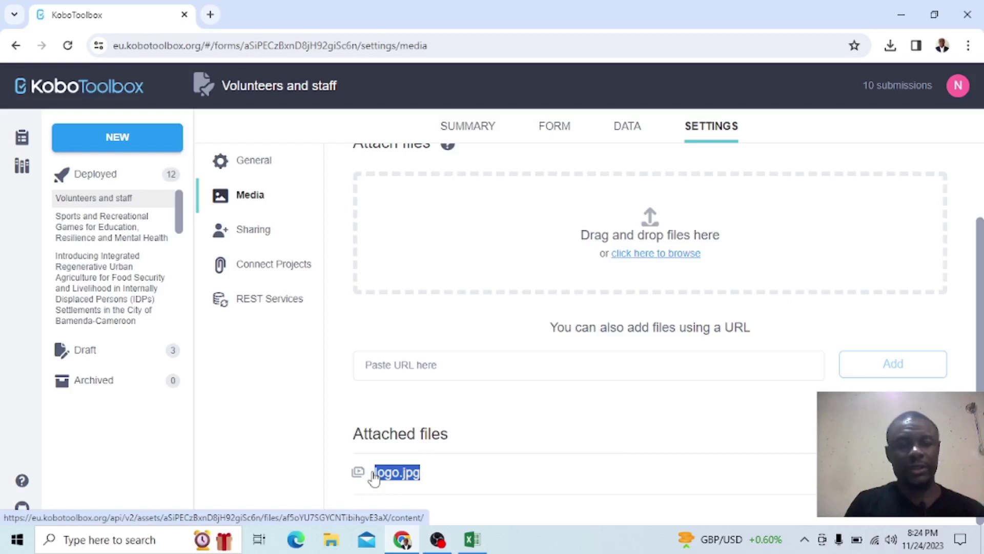
Paste logo.jpg into cell E4 under media::image in the Kobo workbook
{"action": "mouse_move", "coordinate": [481, 543]}
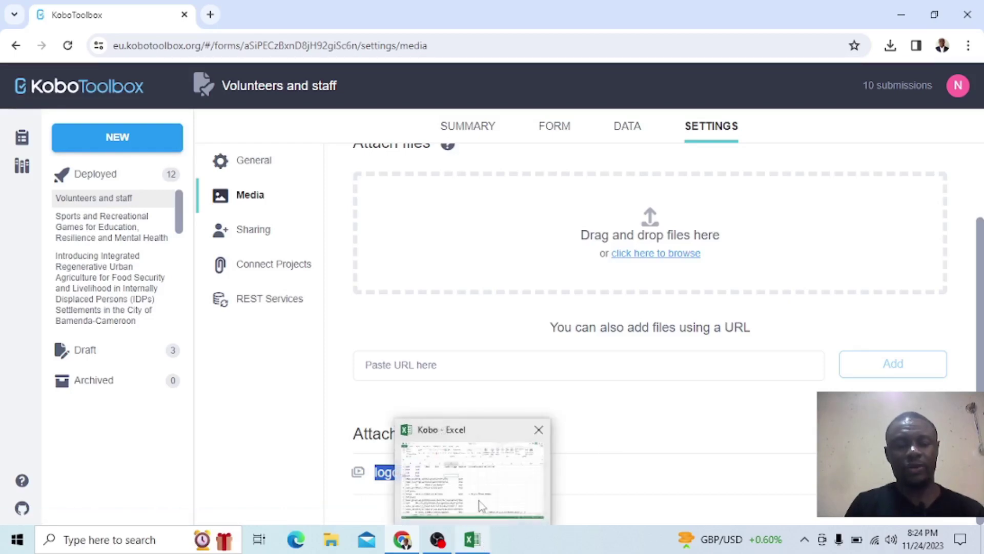
{"action": "left_click", "coordinate": [482, 502]}
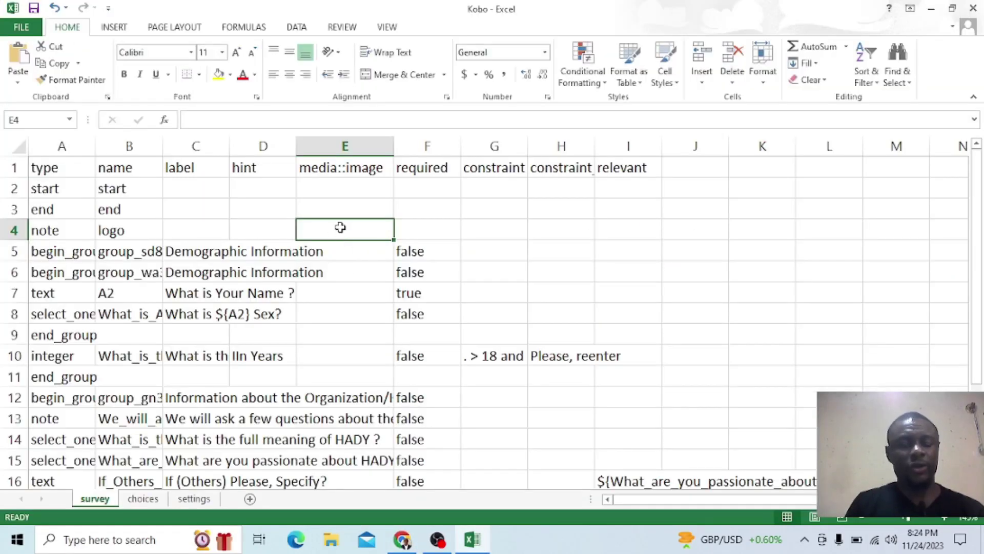
{"action": "key", "text": "ctrl+v"}
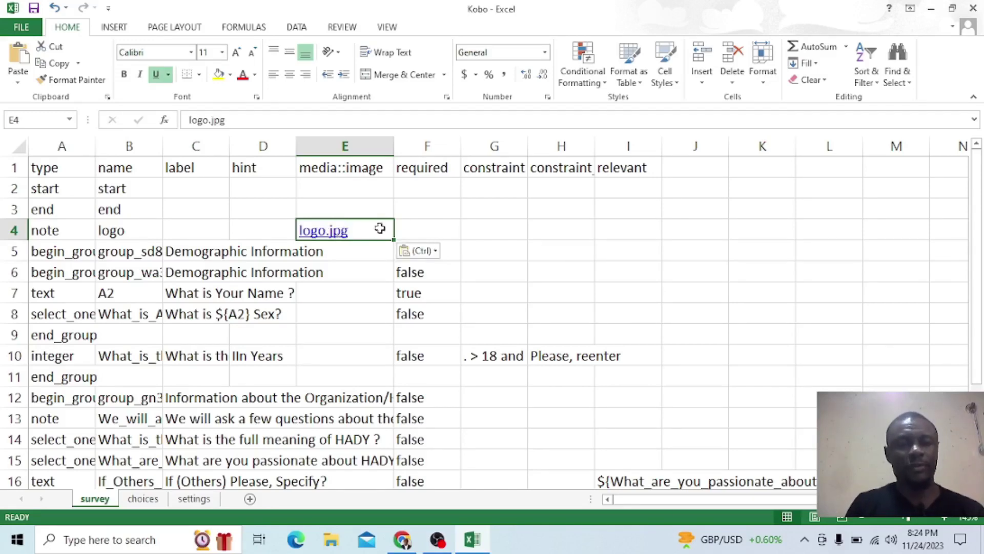
{"action": "left_click", "coordinate": [441, 210]}
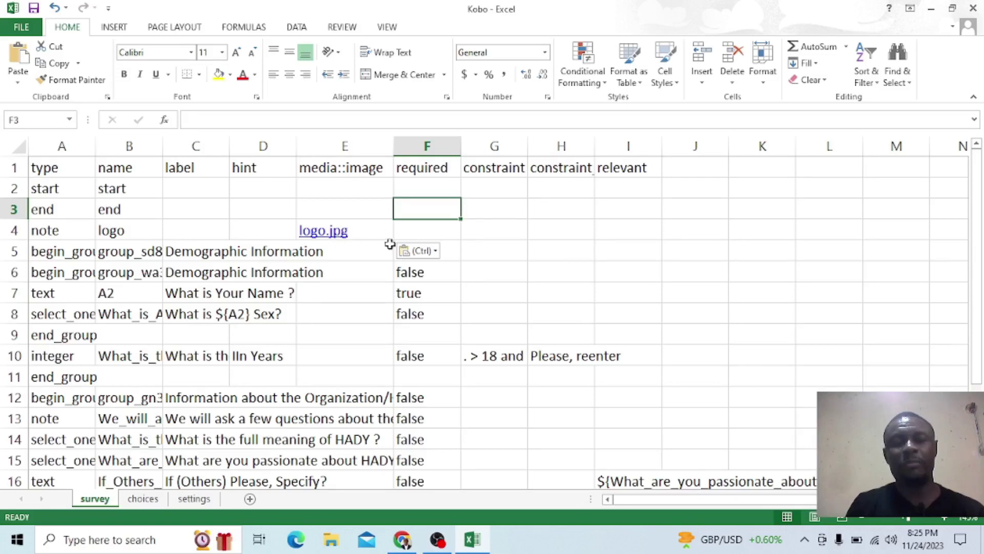
Save the workbook to the Desktop as Kobo.xlsx, replacing the existing copy
{"action": "left_click", "coordinate": [22, 29]}
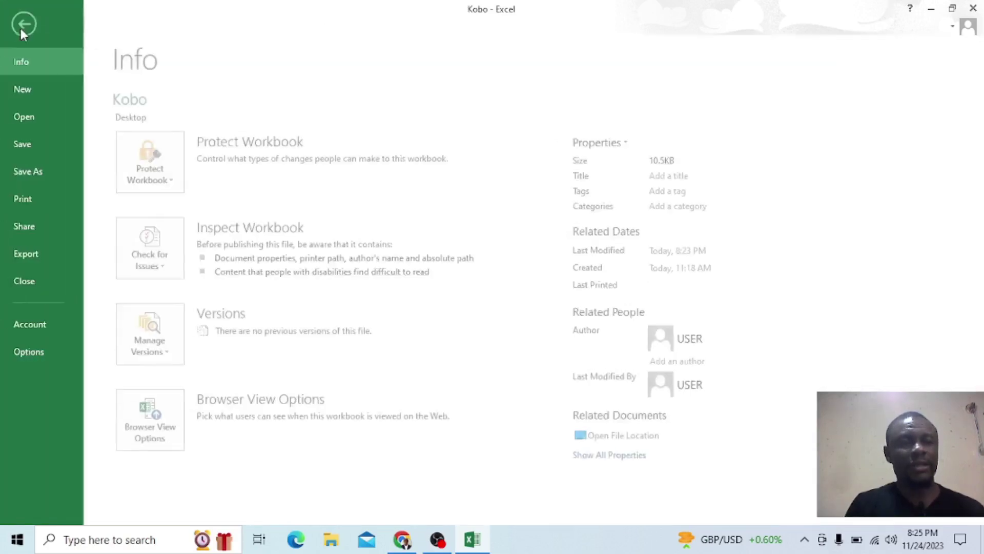
{"action": "left_click", "coordinate": [41, 173]}
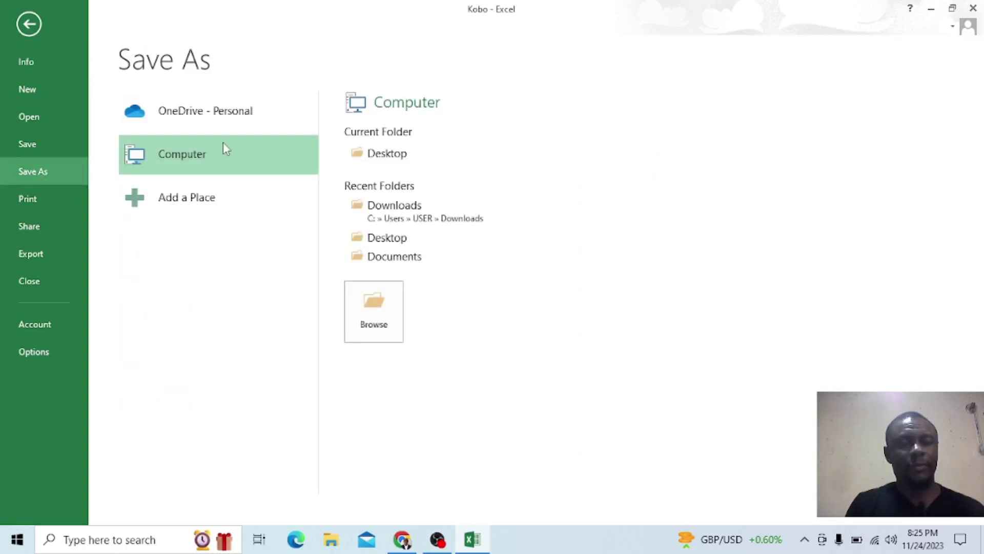
{"action": "left_click", "coordinate": [223, 143]}
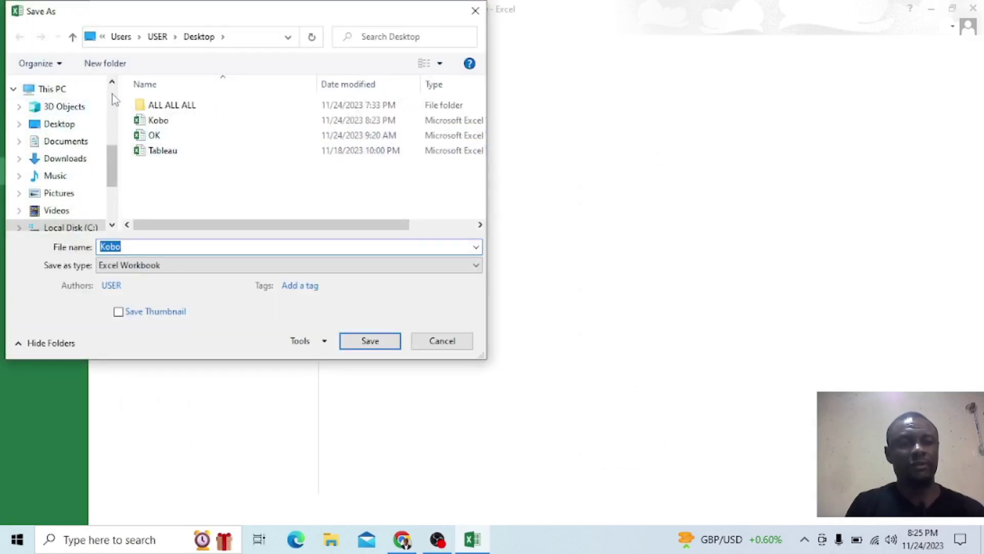
{"action": "scroll", "coordinate": [112, 93], "scroll_direction": "up", "scroll_amount": 5}
{"action": "left_click", "coordinate": [71, 111]}
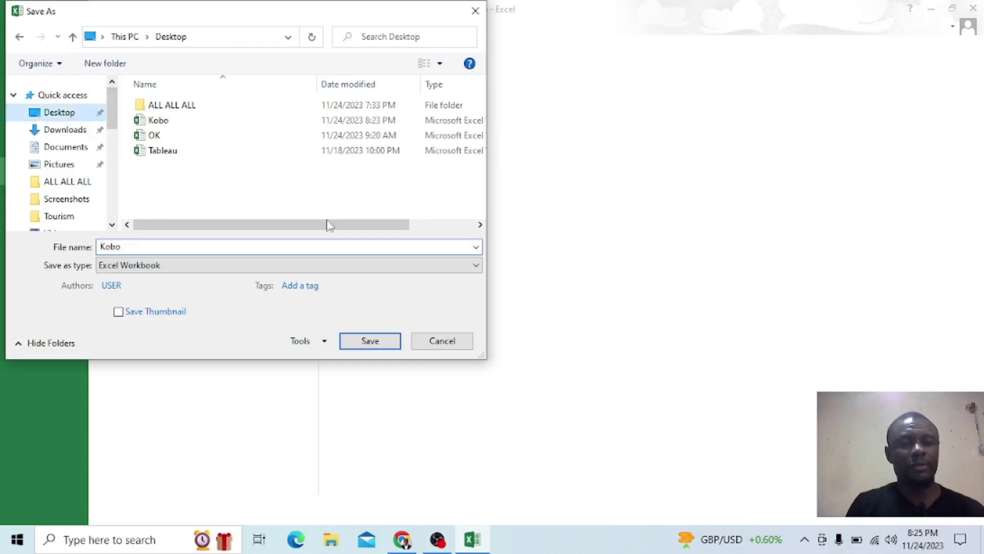
{"action": "left_click", "coordinate": [370, 344]}
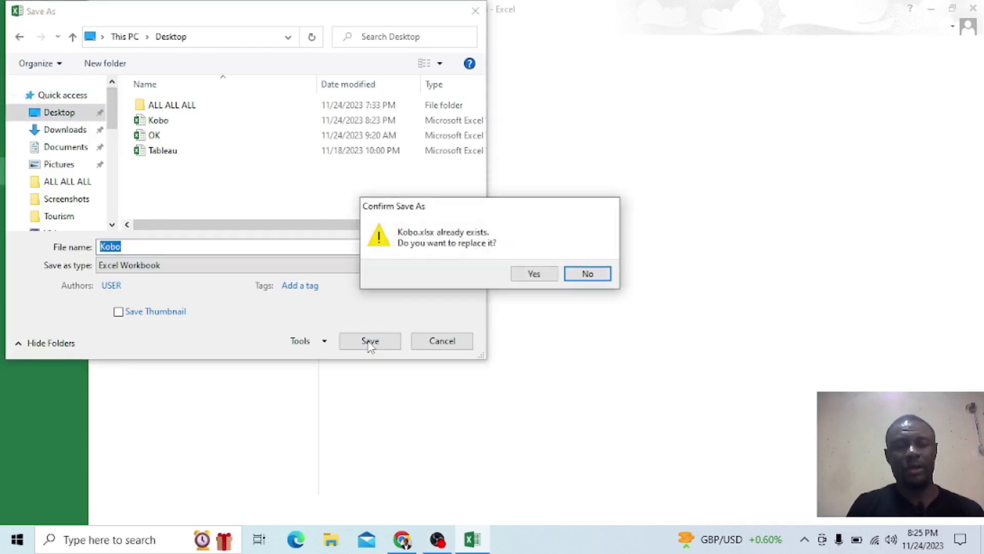
{"action": "left_click", "coordinate": [534, 273]}
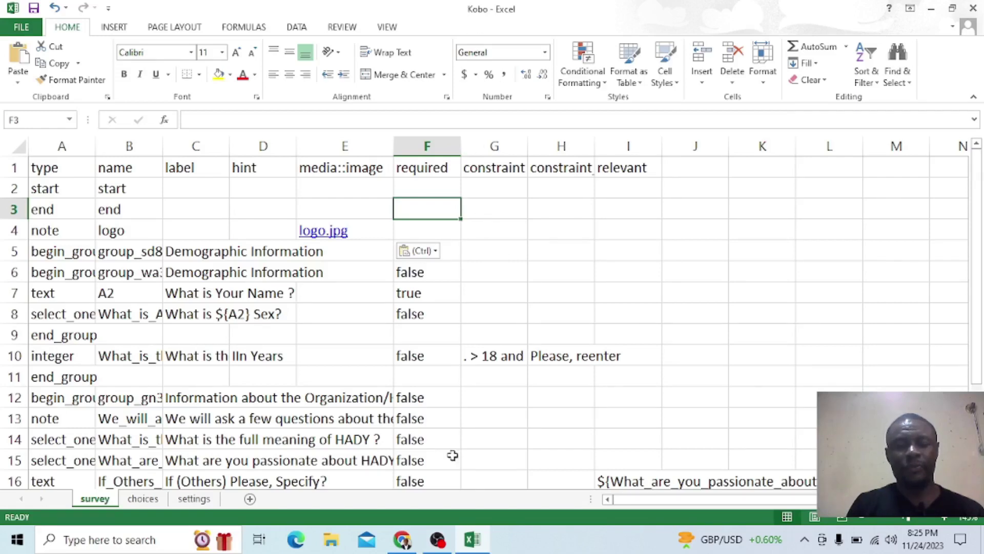
Return to KoboToolbox and open the Replace form dialog from the Volunteers and staff overview
{"action": "mouse_move", "coordinate": [403, 539]}
{"action": "left_click", "coordinate": [403, 490]}
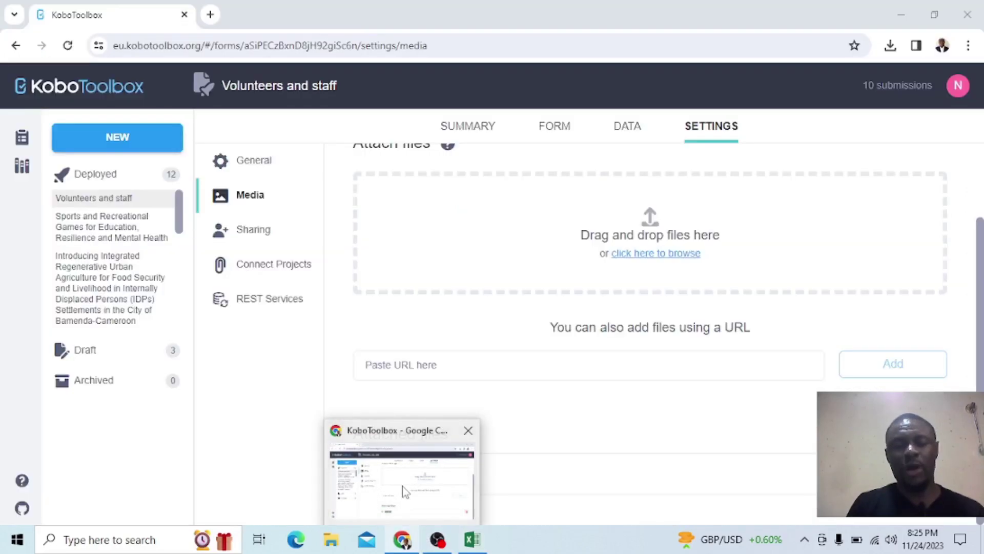
{"action": "left_click", "coordinate": [553, 128]}
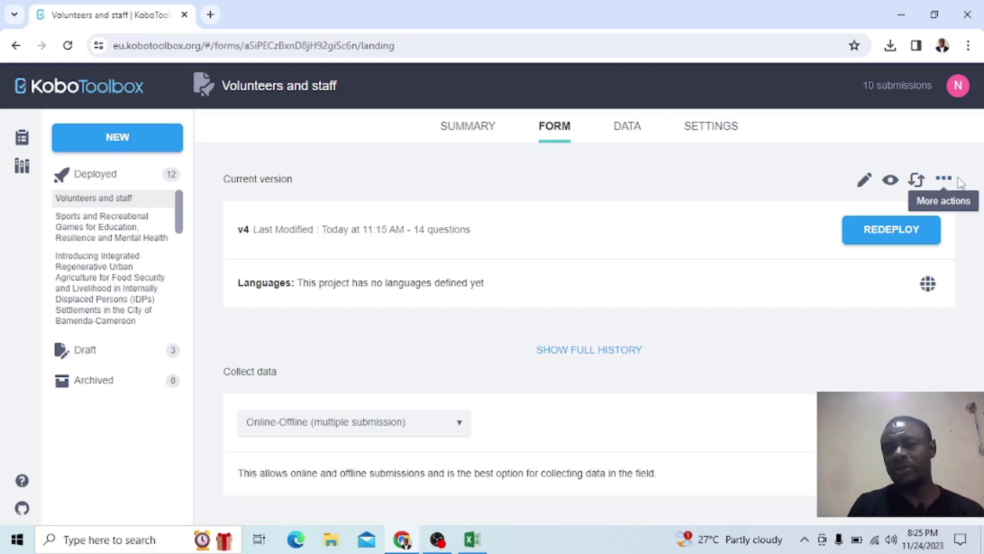
{"action": "left_click", "coordinate": [917, 181]}
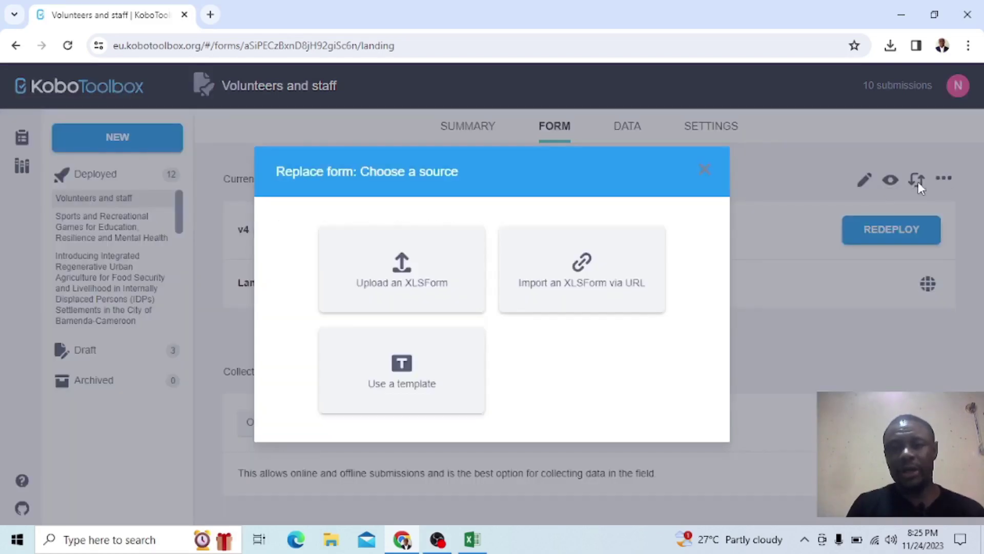
Upload the Kobo workbook from the Desktop as the replacement XLSForm
{"action": "left_click", "coordinate": [405, 296]}
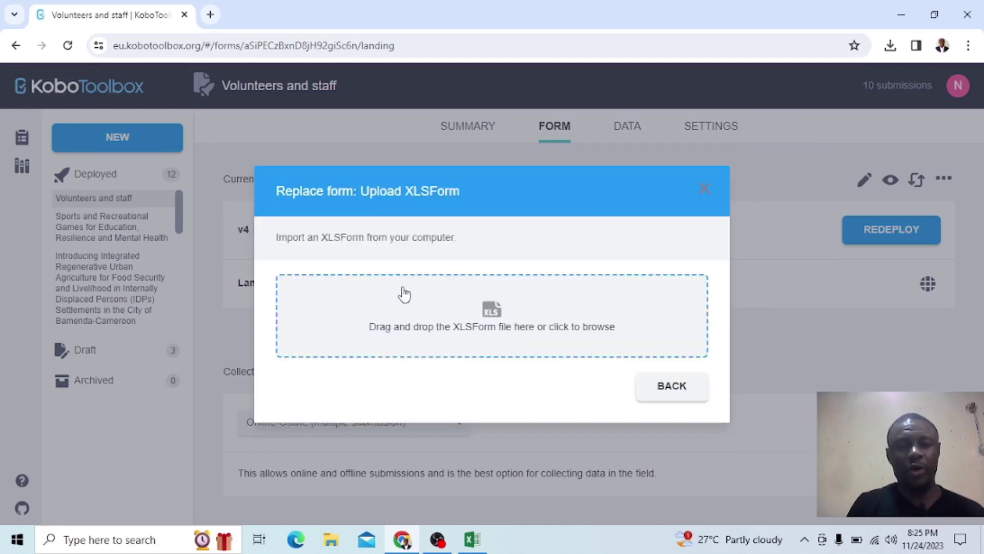
{"action": "left_click", "coordinate": [492, 327]}
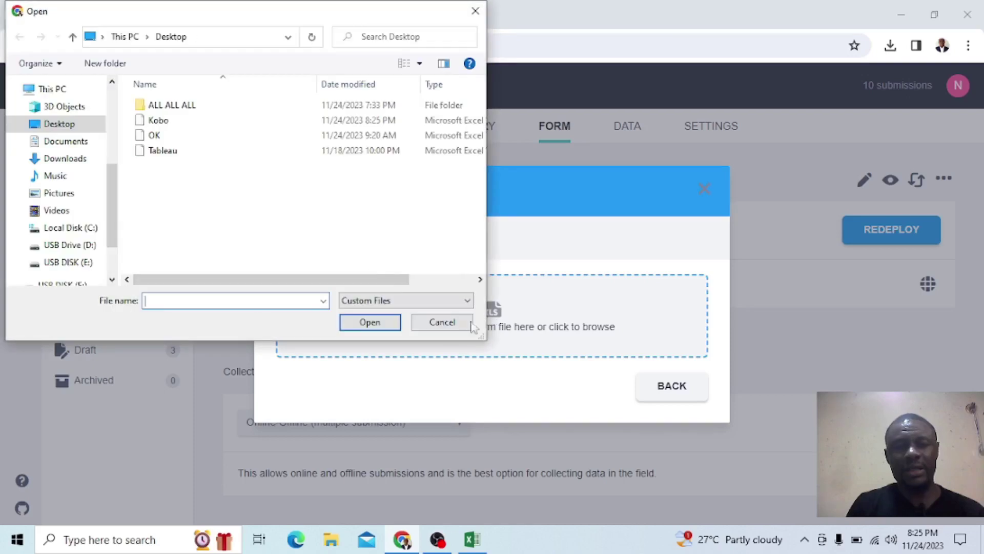
{"action": "left_click", "coordinate": [168, 125]}
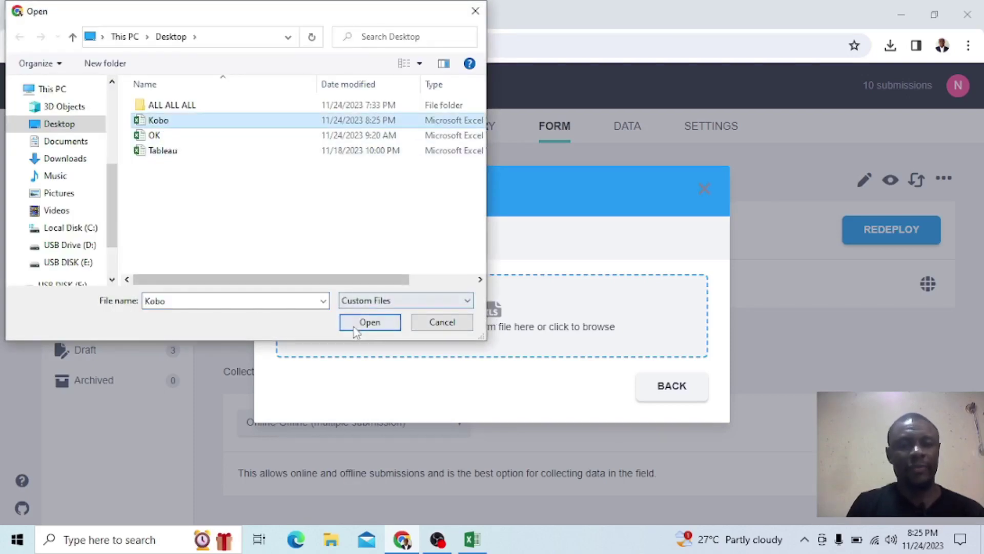
{"action": "left_click", "coordinate": [369, 321]}
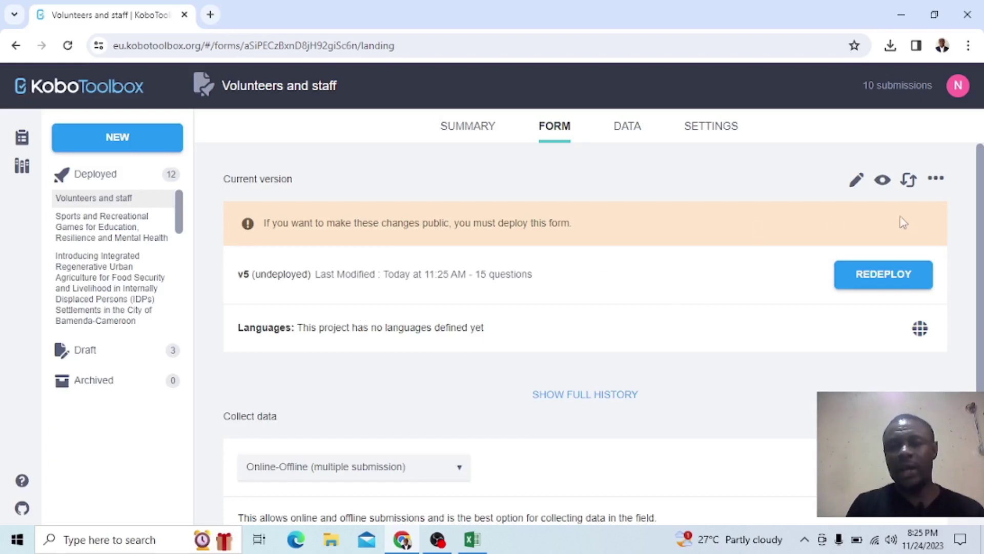
Preview the Volunteers and staff form and scroll to confirm the logo under the title
{"action": "left_click", "coordinate": [882, 181]}
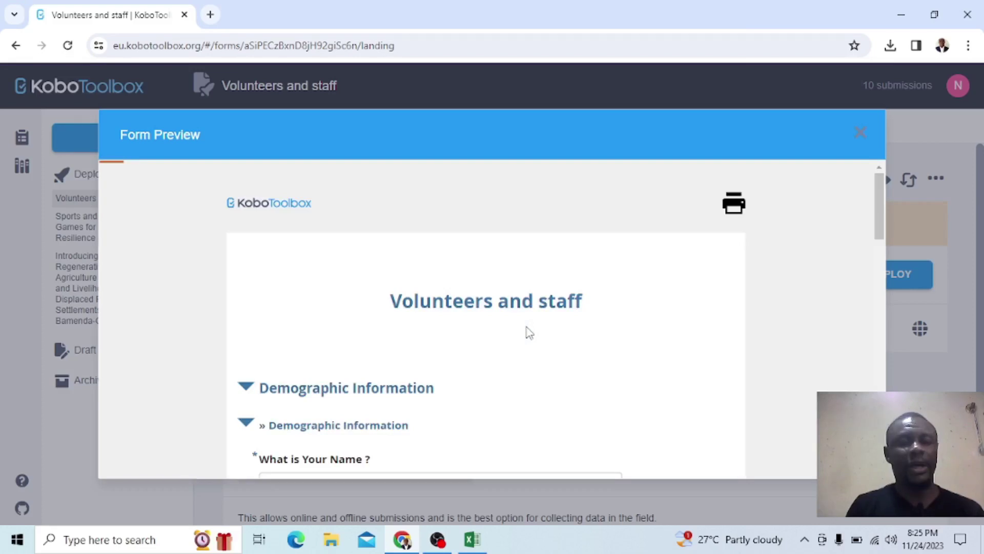
{"action": "scroll", "coordinate": [527, 333], "scroll_direction": "down", "scroll_amount": 2}
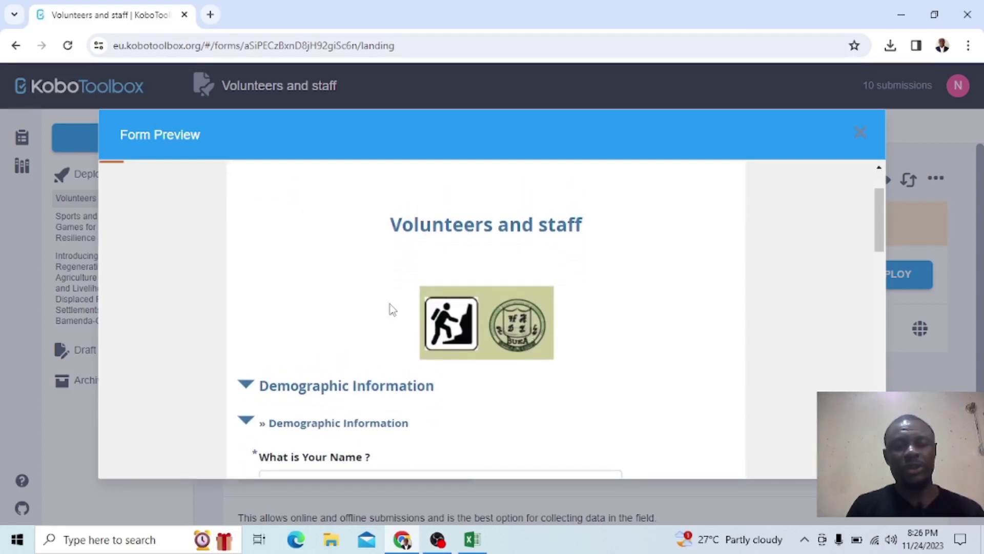
{"action": "scroll", "coordinate": [487, 326], "scroll_direction": "down", "scroll_amount": 2}
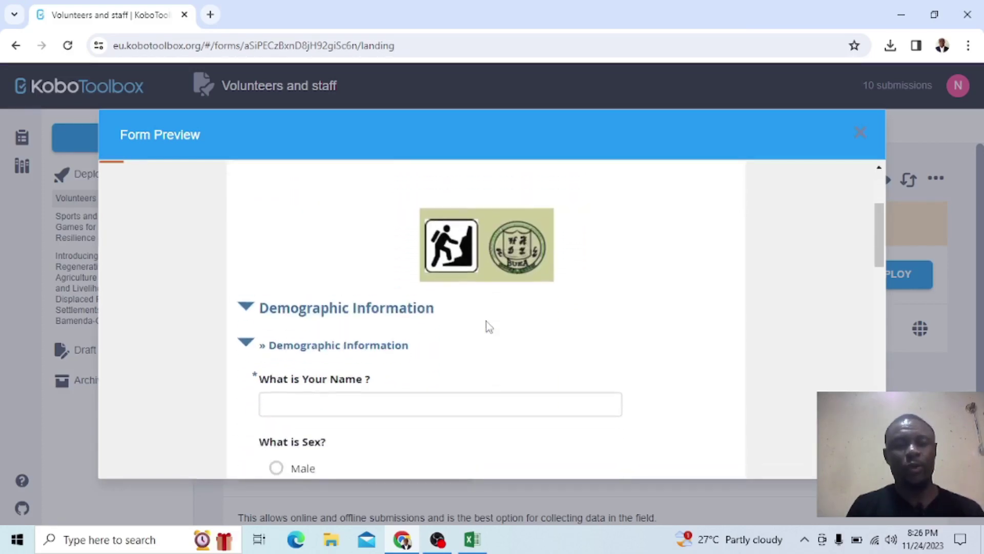
{"action": "scroll", "coordinate": [487, 326], "scroll_direction": "up", "scroll_amount": 1}
{"action": "scroll", "coordinate": [488, 326], "scroll_direction": "down", "scroll_amount": 2}
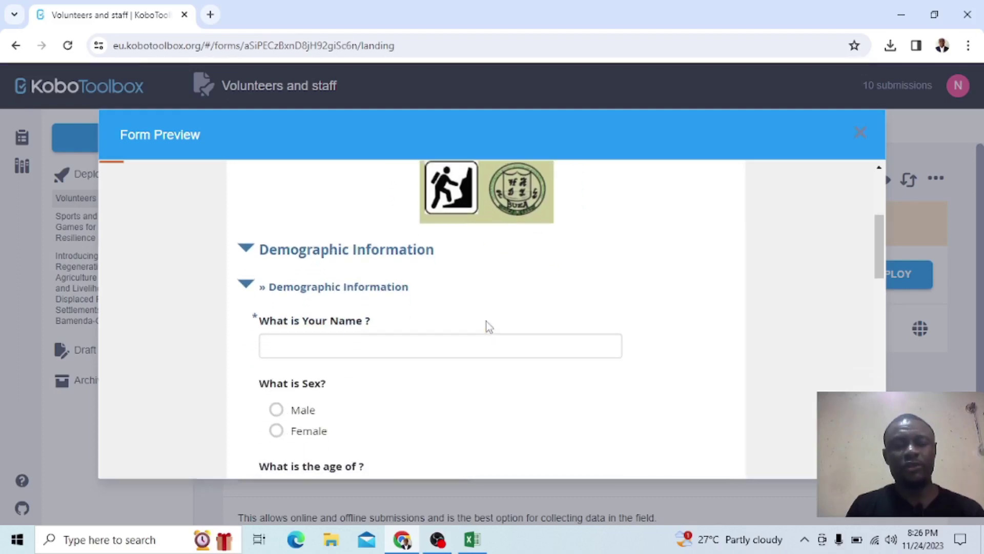
{"action": "scroll", "coordinate": [488, 326], "scroll_direction": "up", "scroll_amount": 4}
{"action": "scroll", "coordinate": [488, 326], "scroll_direction": "down", "scroll_amount": 2}
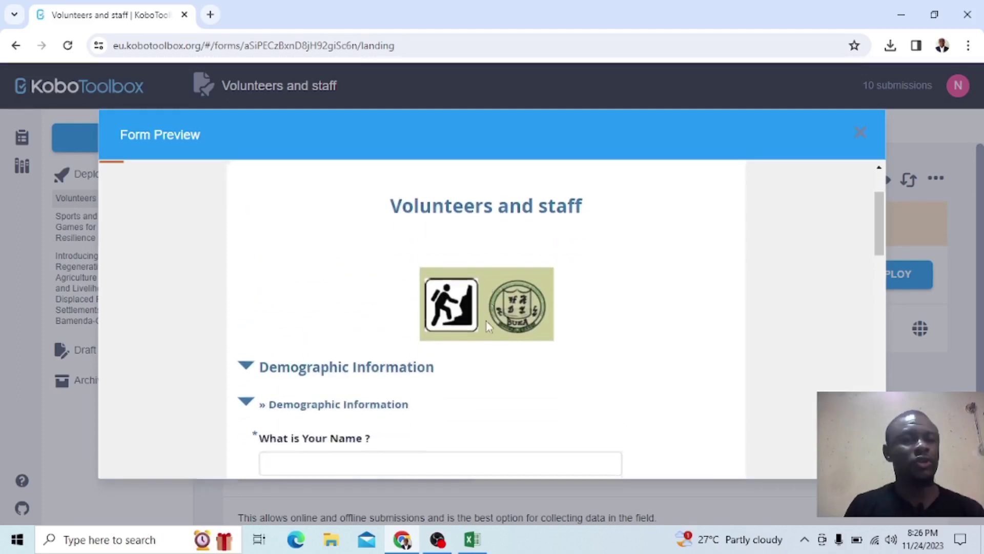
{"action": "scroll", "coordinate": [489, 326], "scroll_direction": "up", "scroll_amount": 2}
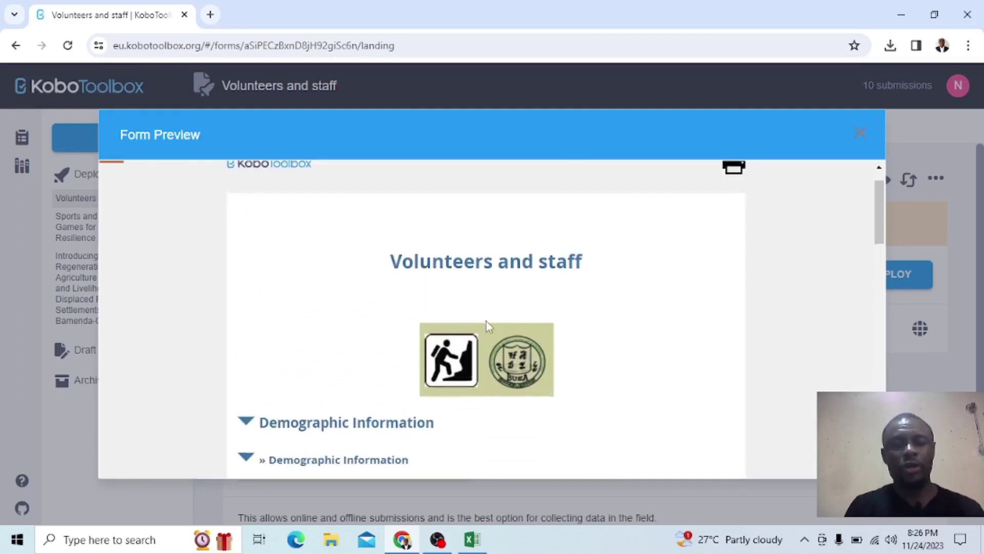